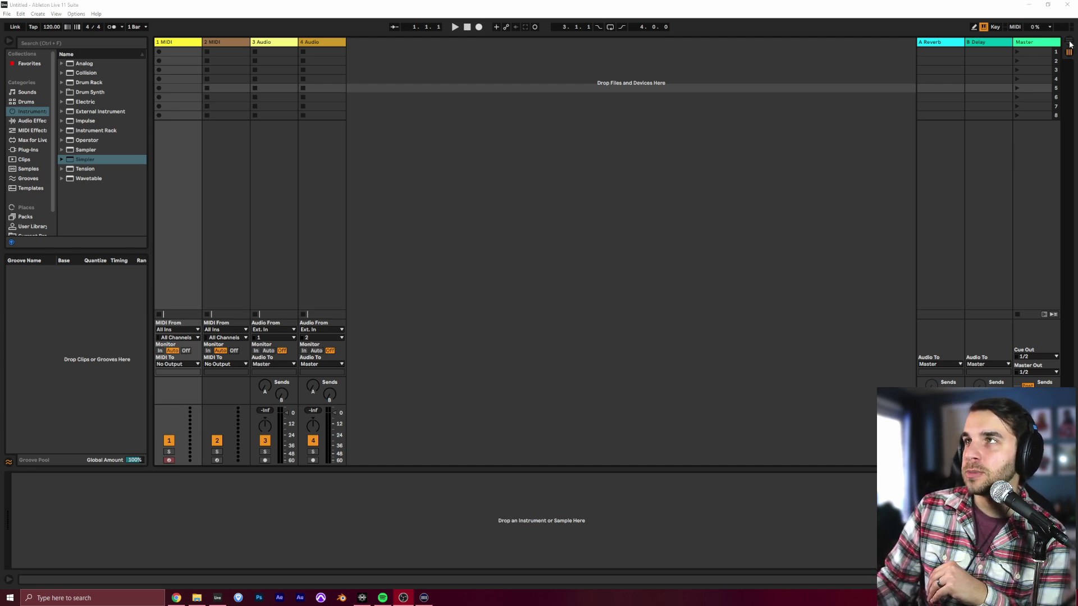
# Step: Switch to Arrangement View and browse the Instruments category for Simpler
pyautogui.click(1070, 43)
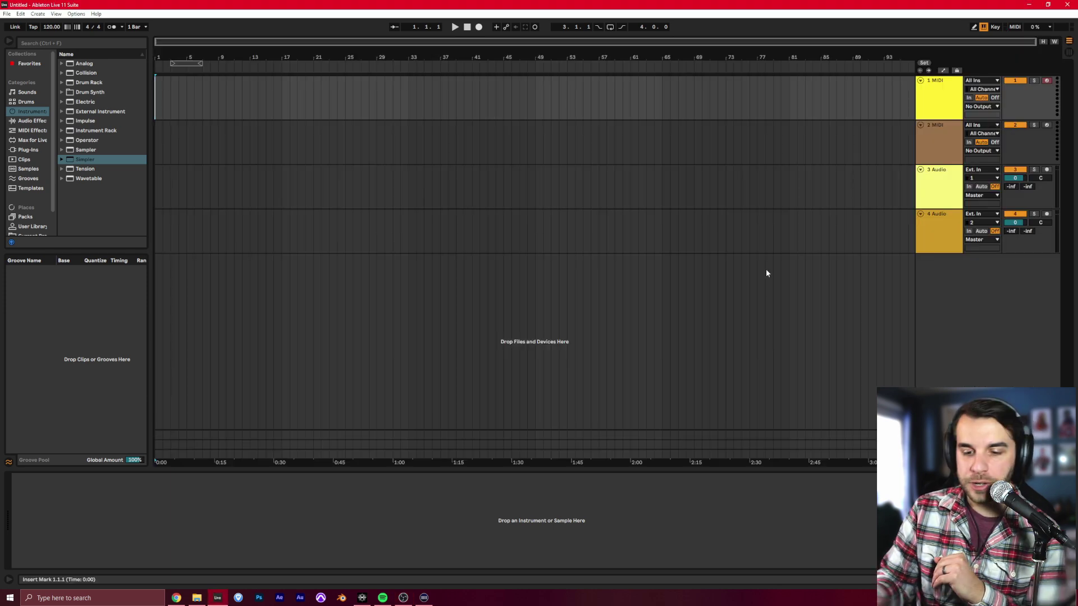
pyautogui.press('Tab')
pyautogui.press('Tab')
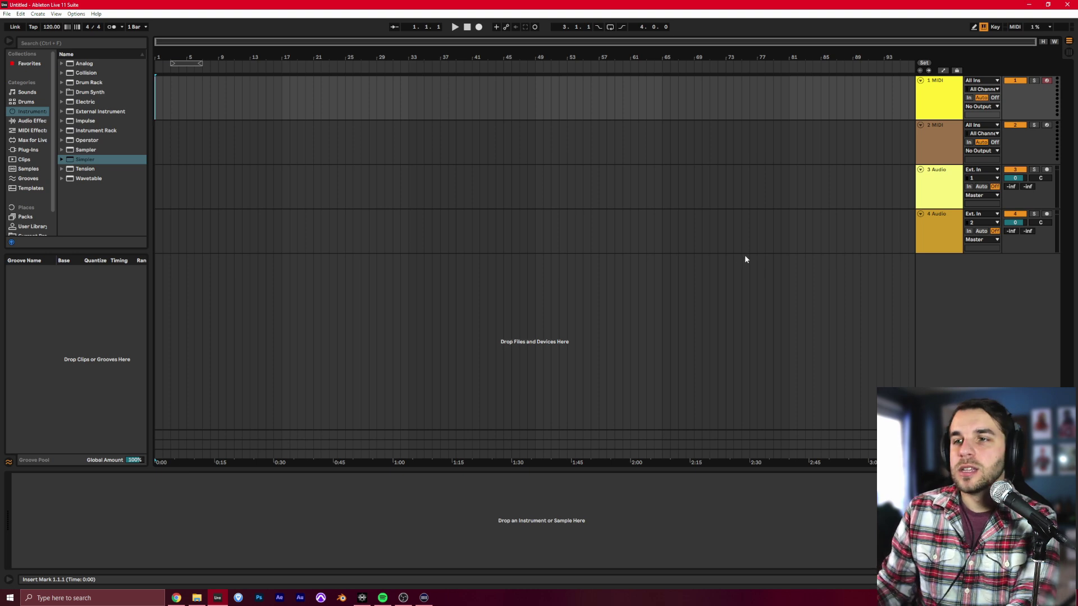
pyautogui.click(226, 143)
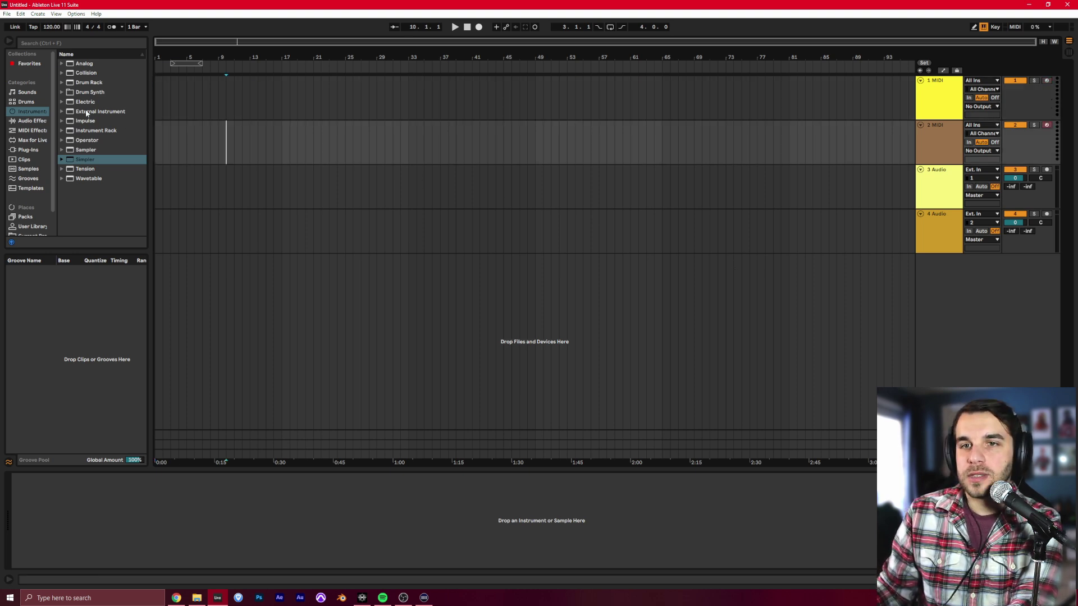
pyautogui.click(22, 112)
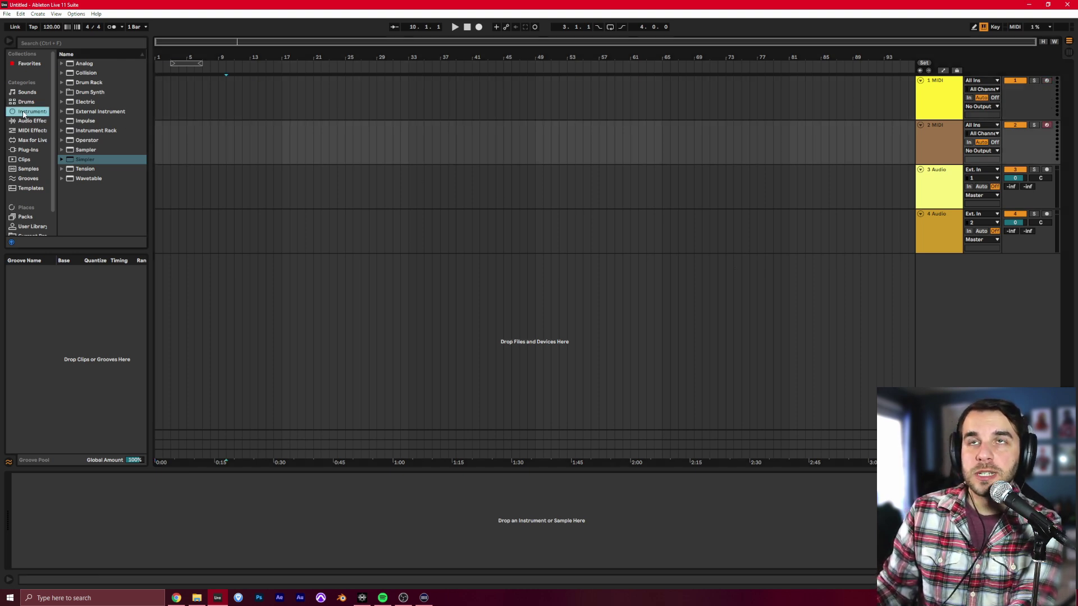
pyautogui.click(85, 160)
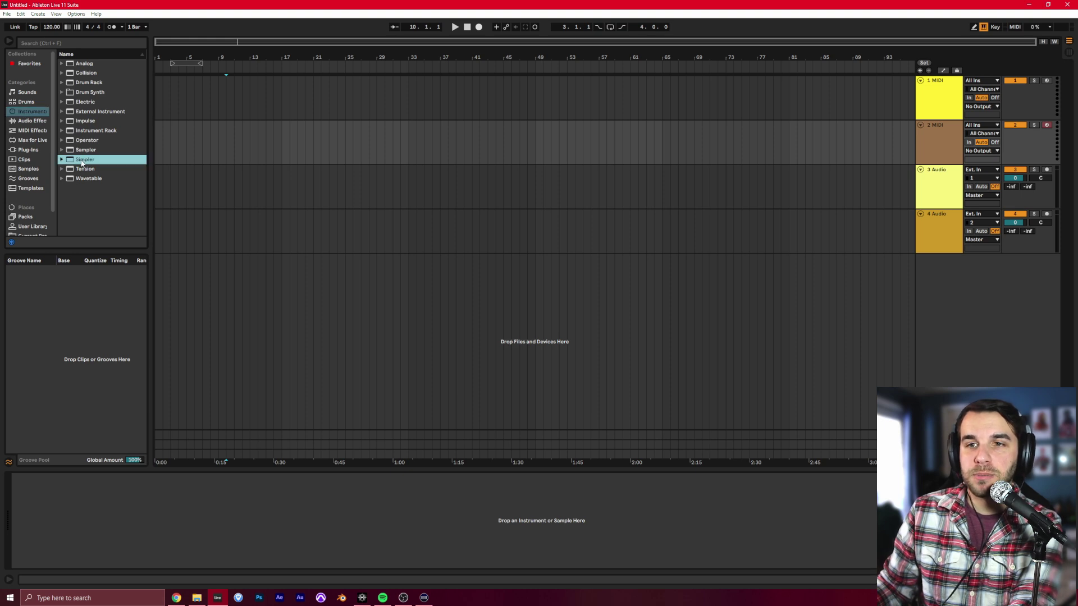
# Step: Search the browser for 'simpler' and drag it into the arrangement as a new track
pyautogui.click(49, 43)
pyautogui.write('simpler')
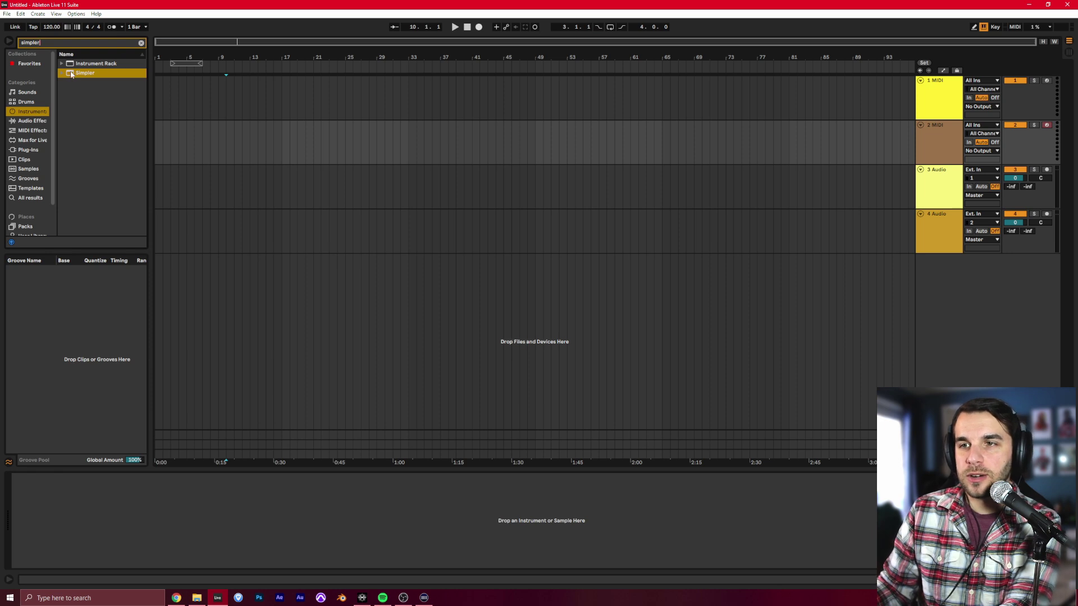
pyautogui.moveTo(71, 74); pyautogui.dragTo(455, 339)
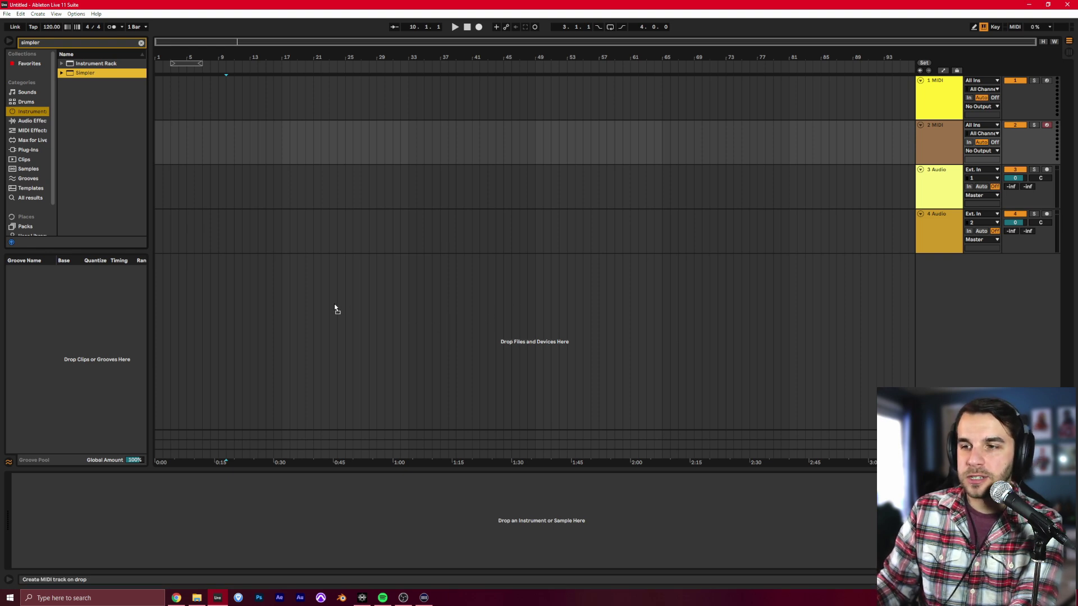
pyautogui.moveTo(334, 305); pyautogui.dragTo(335, 304)
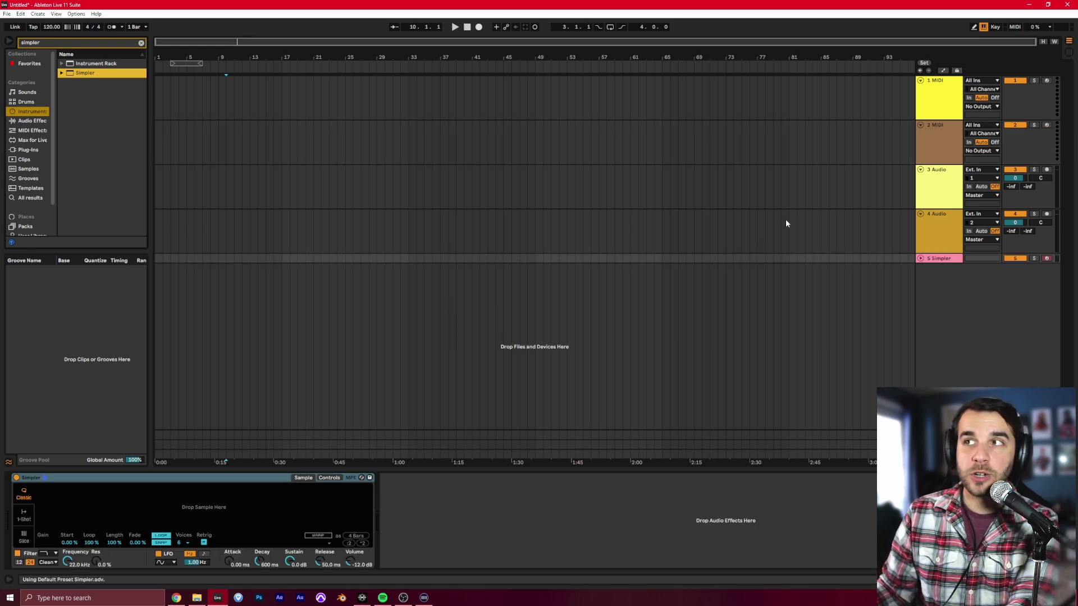
# Step: Delete the four default tracks, leaving only the Simpler track selected
pyautogui.click(949, 249)
pyautogui.keyDown('shift'); pyautogui.click(944, 106); pyautogui.keyUp('shift')
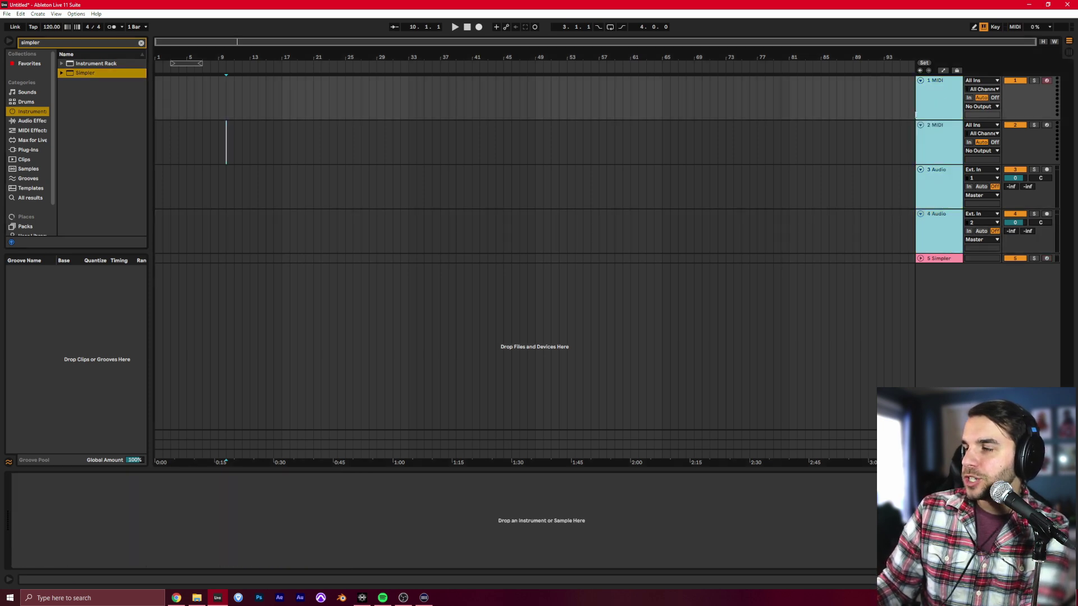
pyautogui.press('Delete')
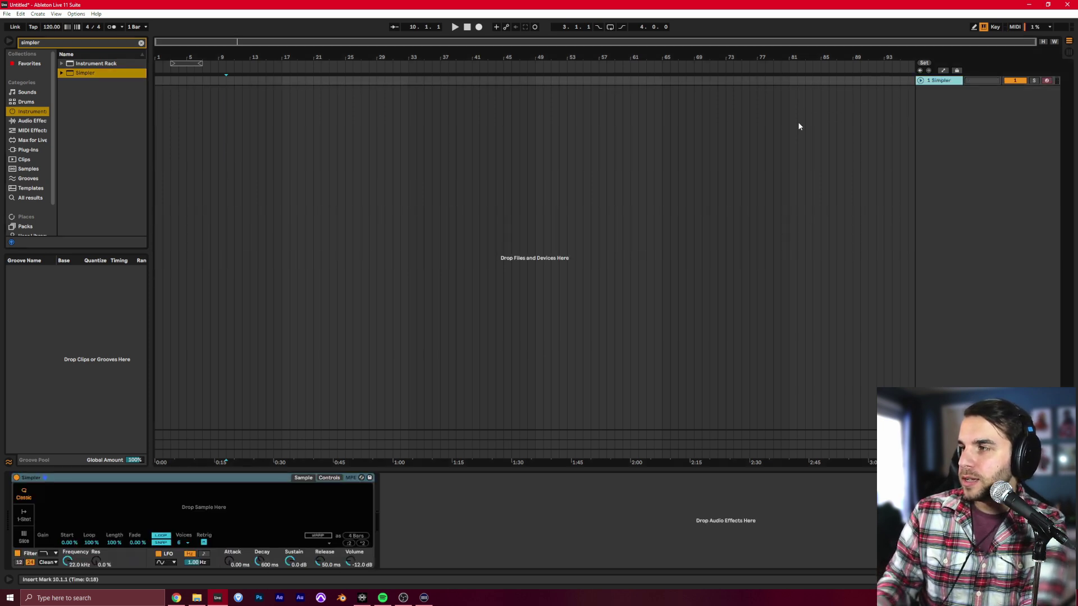
pyautogui.click(286, 183)
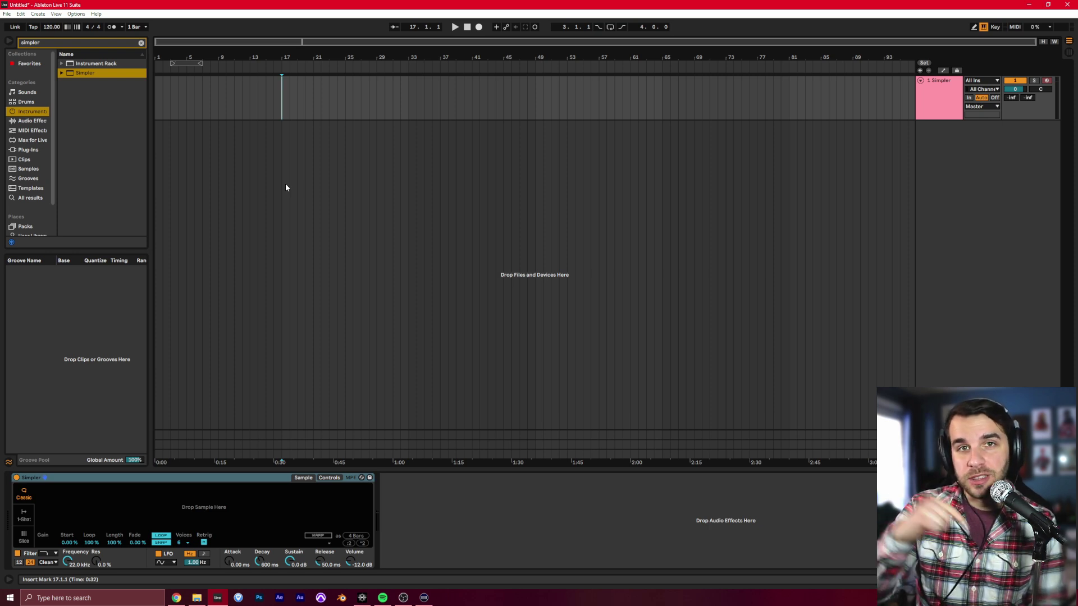
# Step: Reselect the Simpler track in Live, then open the SONG STEMS folder in File Explorer
pyautogui.press('Tab')
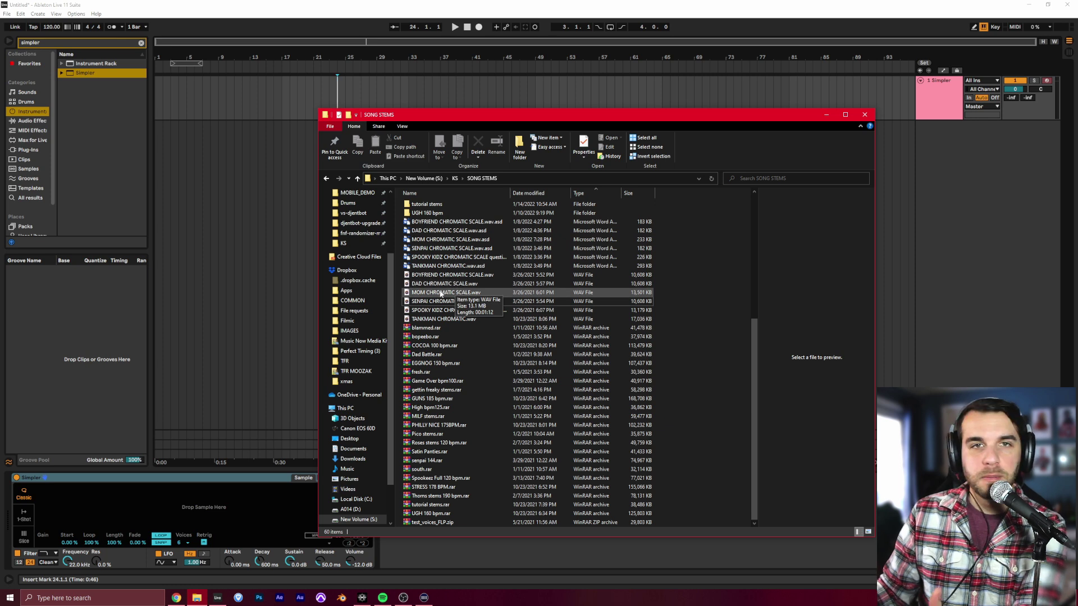
pyautogui.click(369, 97)
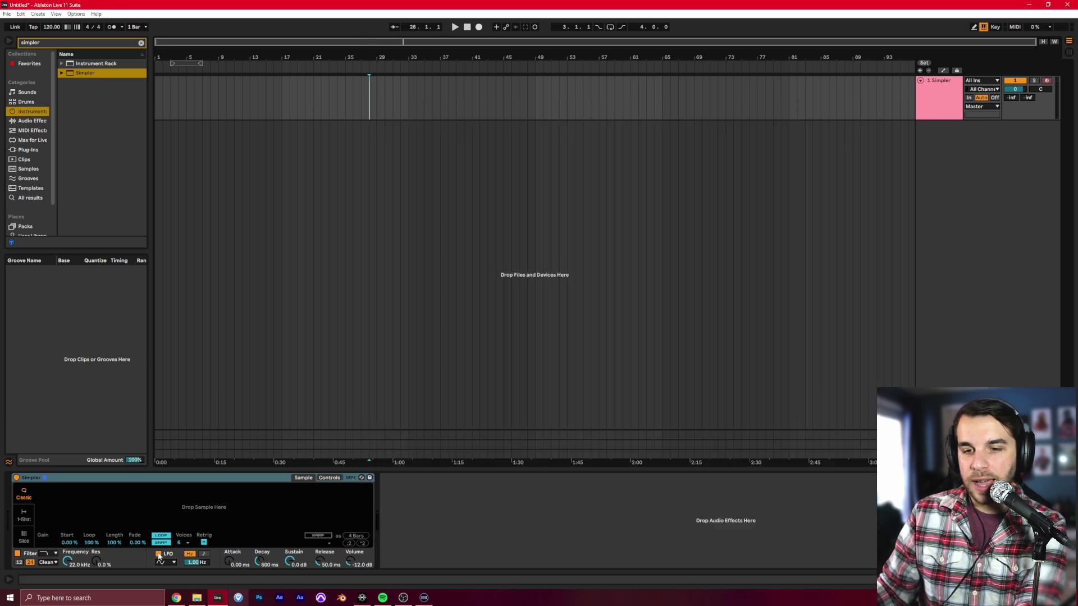
pyautogui.click(206, 513)
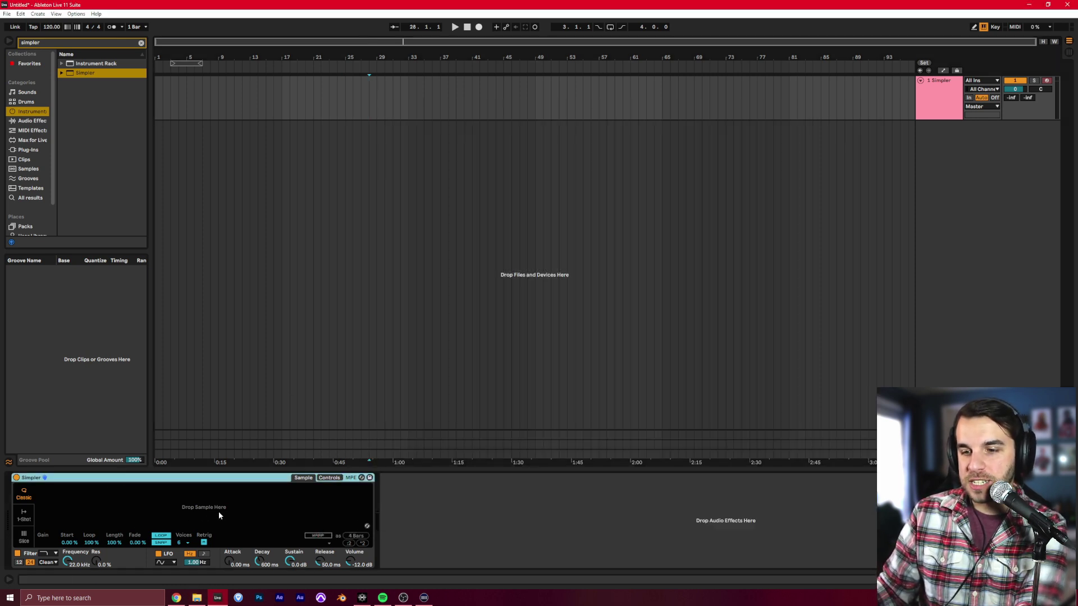
pyautogui.click(352, 355)
pyautogui.click(361, 107)
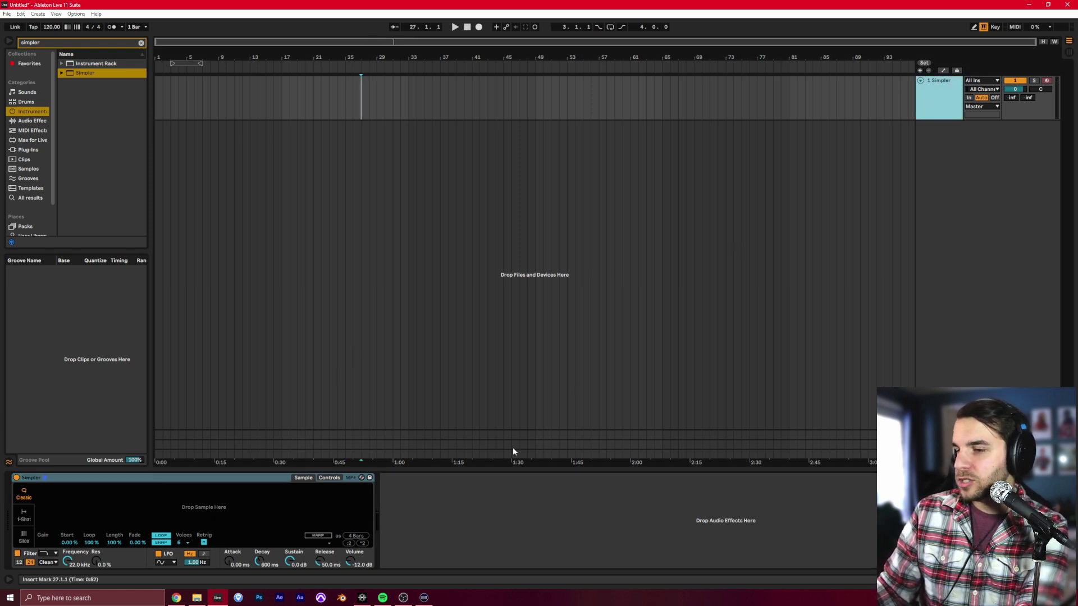
pyautogui.click(924, 102)
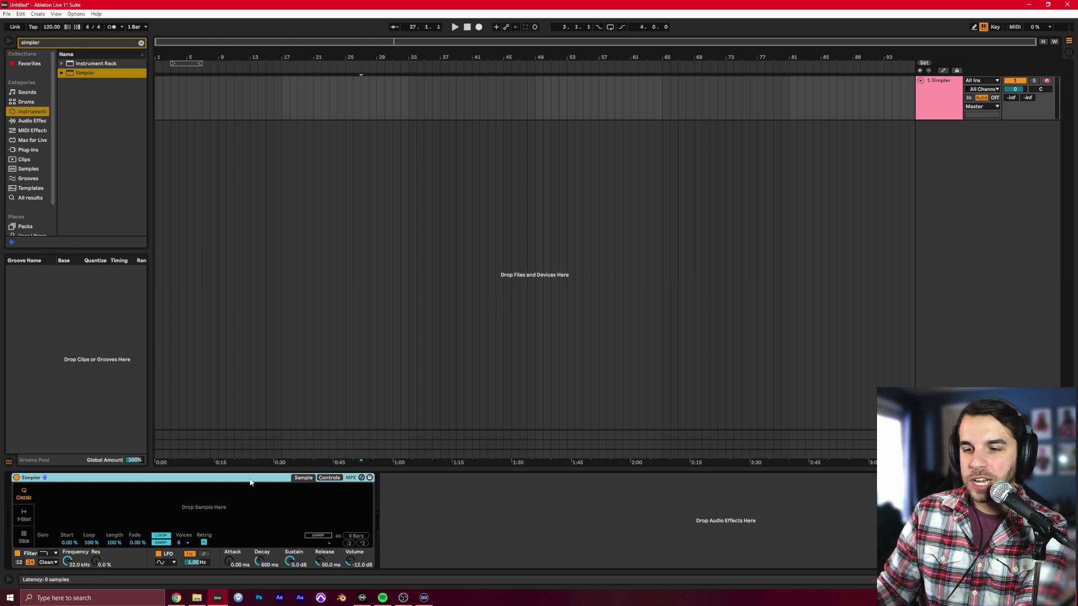
pyautogui.click(197, 598)
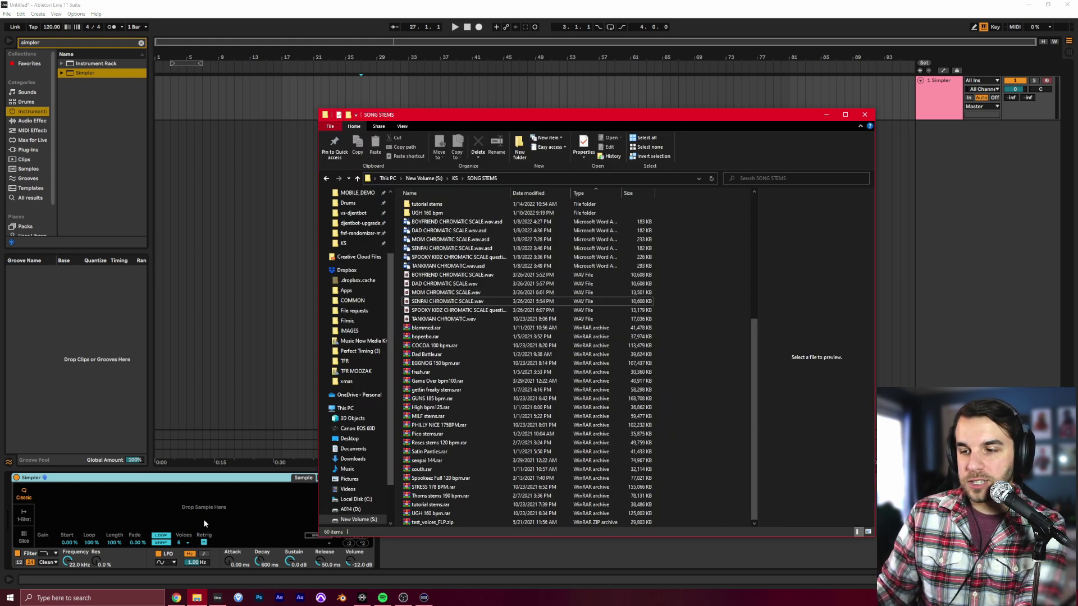
# Step: Load MOM CHROMATIC SCALE.wav into the Simpler and audition it with the A key
pyautogui.click(430, 293)
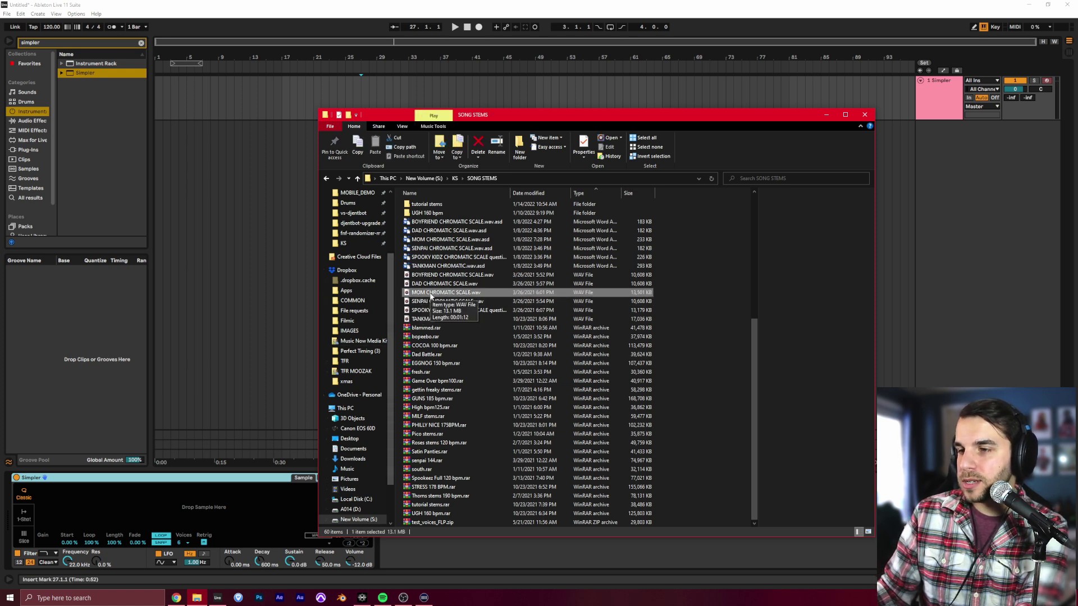
pyautogui.moveTo(431, 296); pyautogui.dragTo(252, 502)
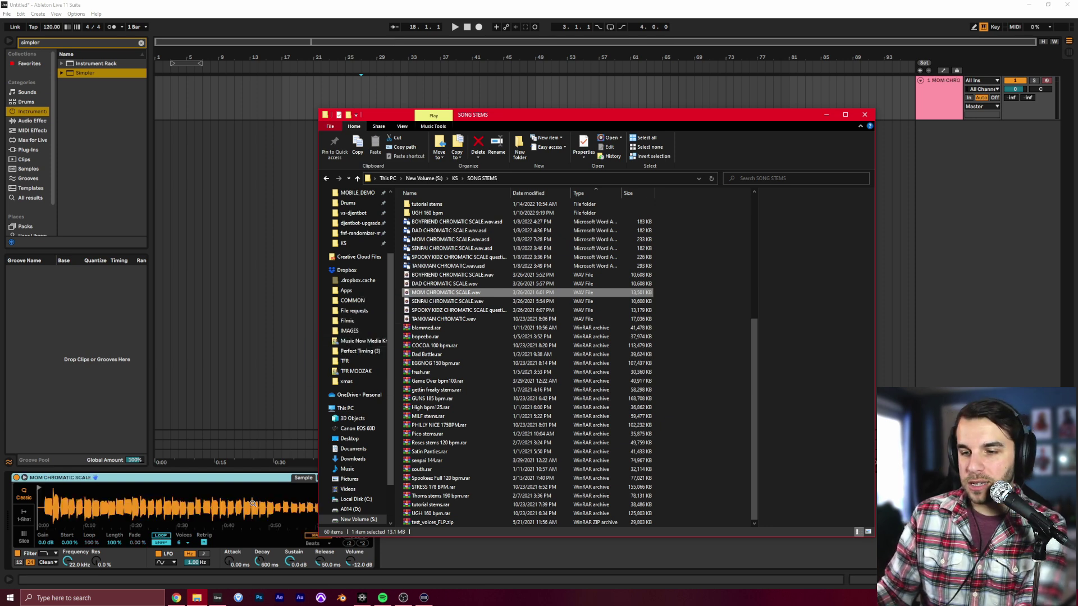
pyautogui.click(270, 478)
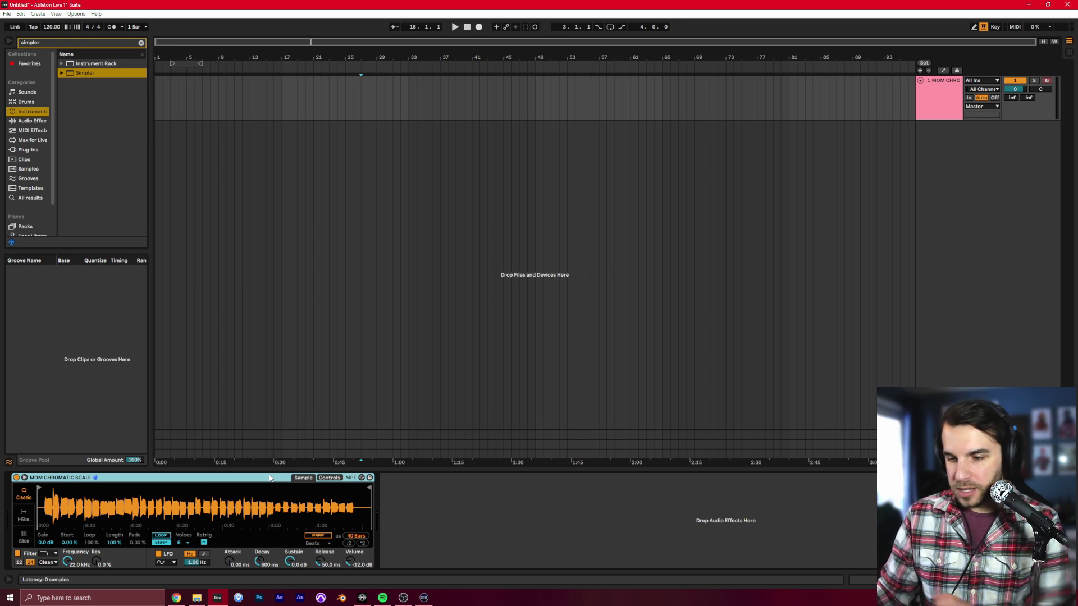
pyautogui.press('a')
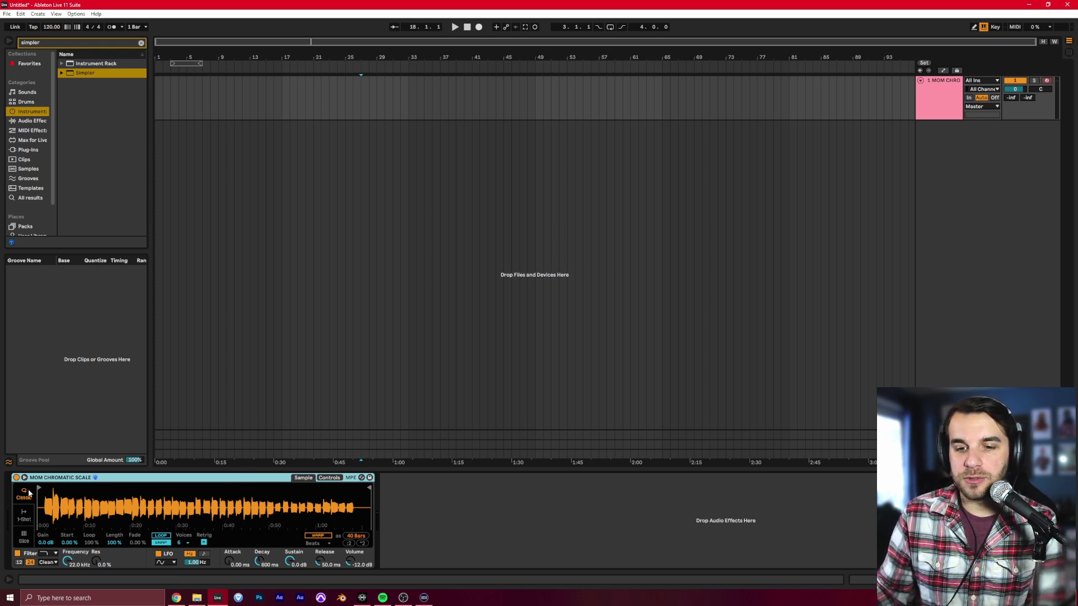
# Step: Put Simpler in Slice mode with slice sensitivity at about 81%
pyautogui.click(23, 537)
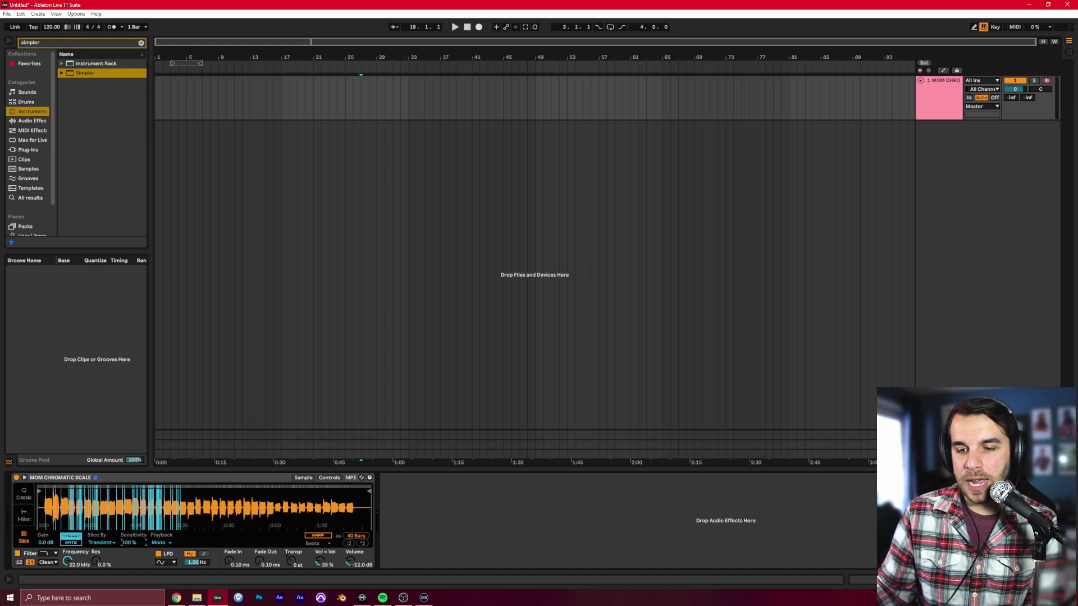
pyautogui.moveTo(122, 543); pyautogui.dragTo(122, 552)
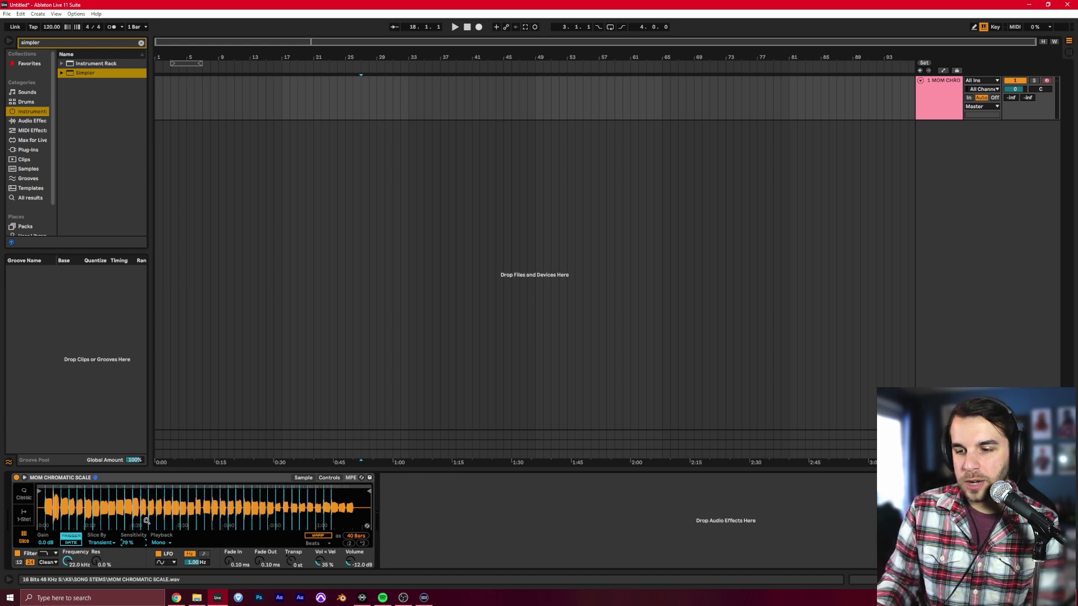
pyautogui.press('Up')
pyautogui.press('Up')
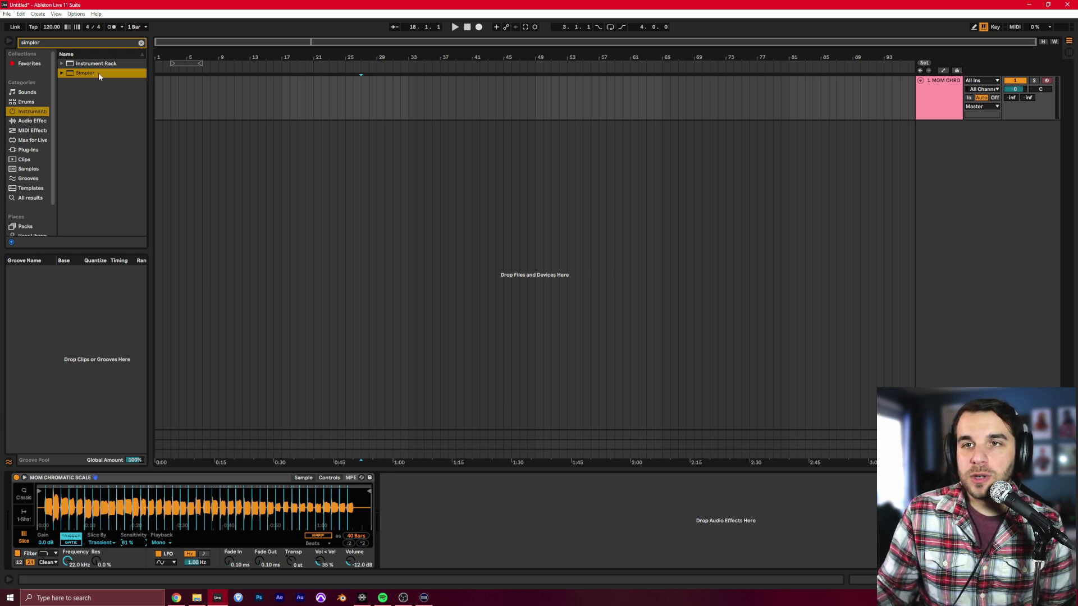
pyautogui.click(75, 13)
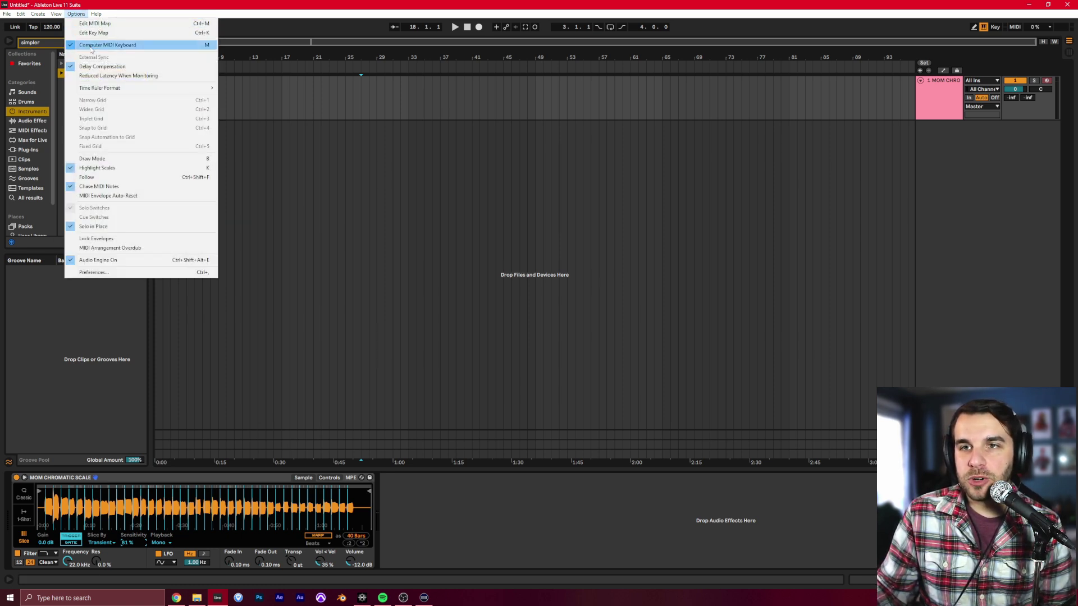
# Step: Play slices with the S, A, F, D, G and H keys, then set slice playback to Gate
pyautogui.click(122, 15)
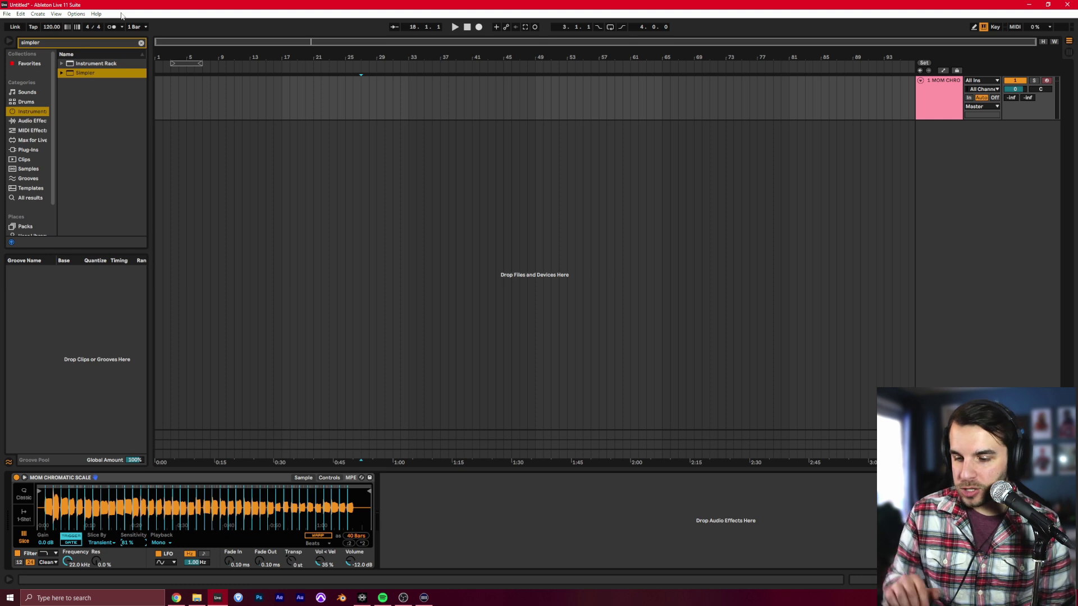
pyautogui.press('s')
pyautogui.press('a')
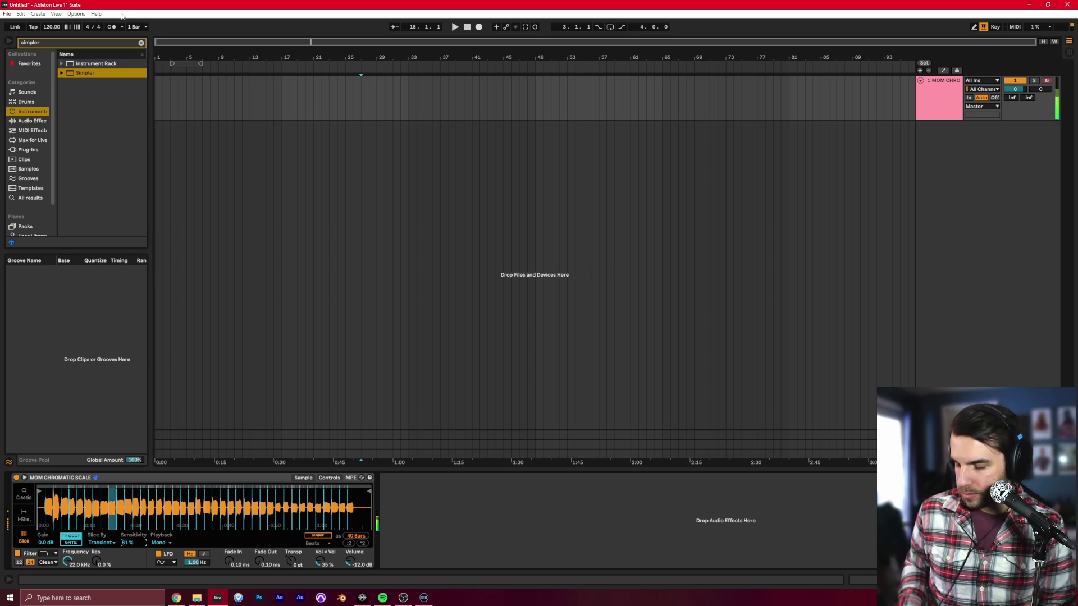
pyautogui.press('f')
pyautogui.press('a')
pyautogui.press('d')
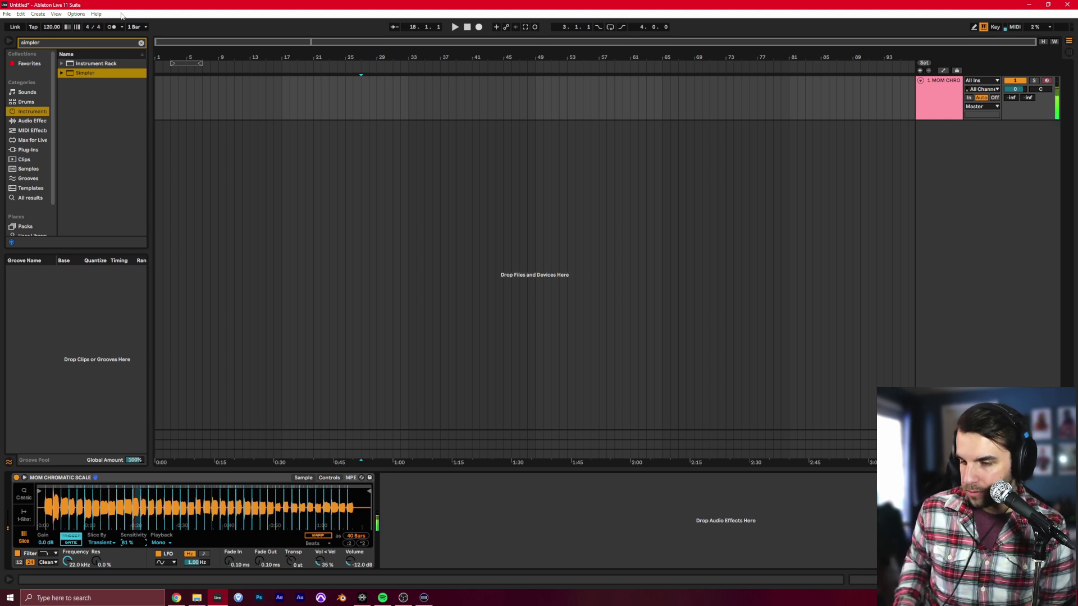
pyautogui.press('g')
pyautogui.press('h')
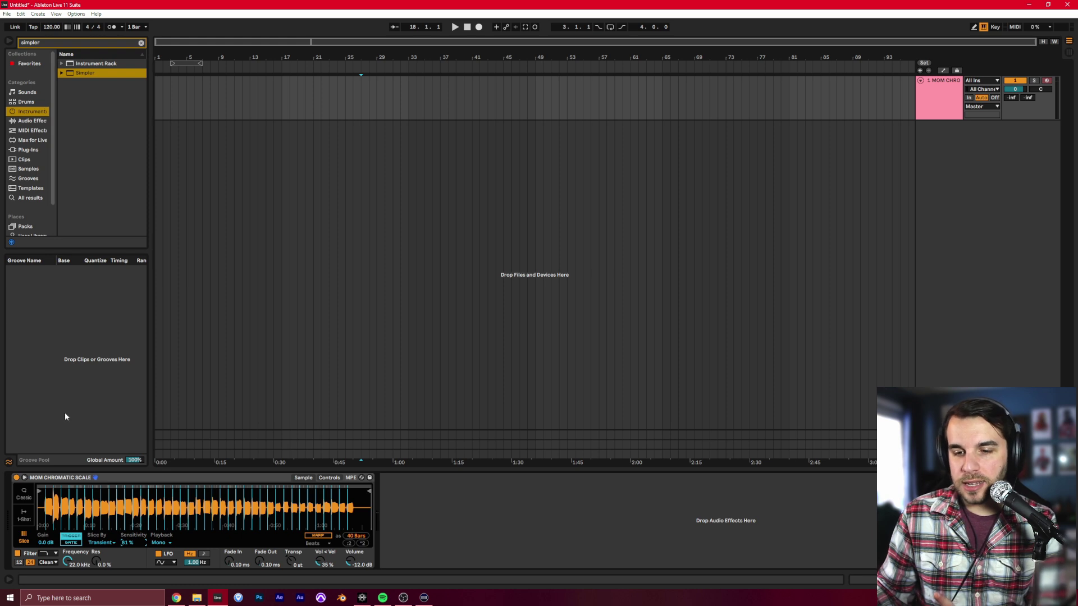
pyautogui.click(72, 543)
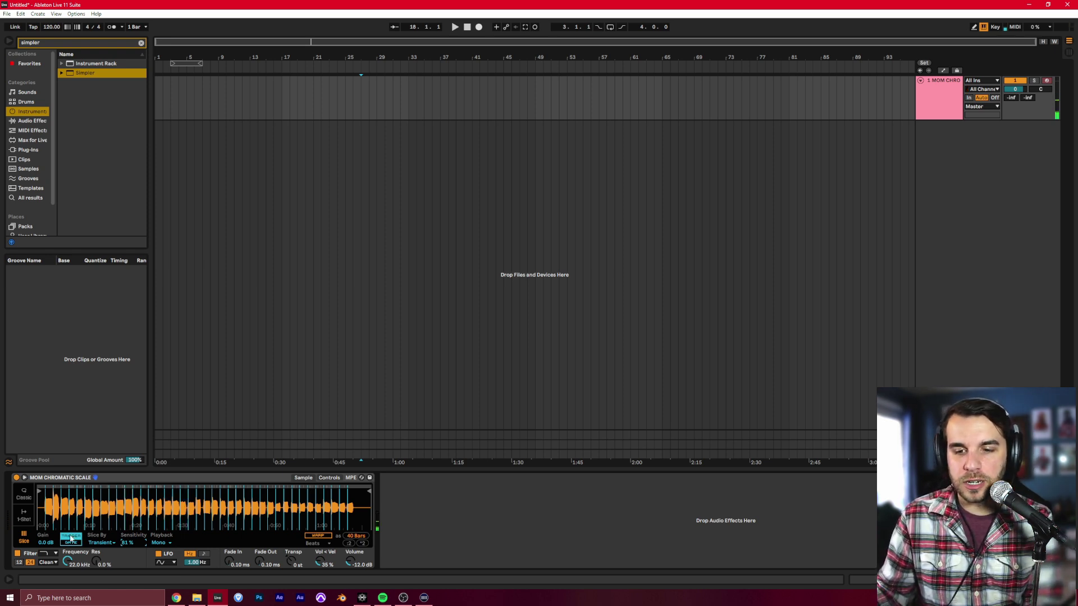
# Step: Switch slice playback to Trigger and place the insert point at bar 8
pyautogui.click(71, 538)
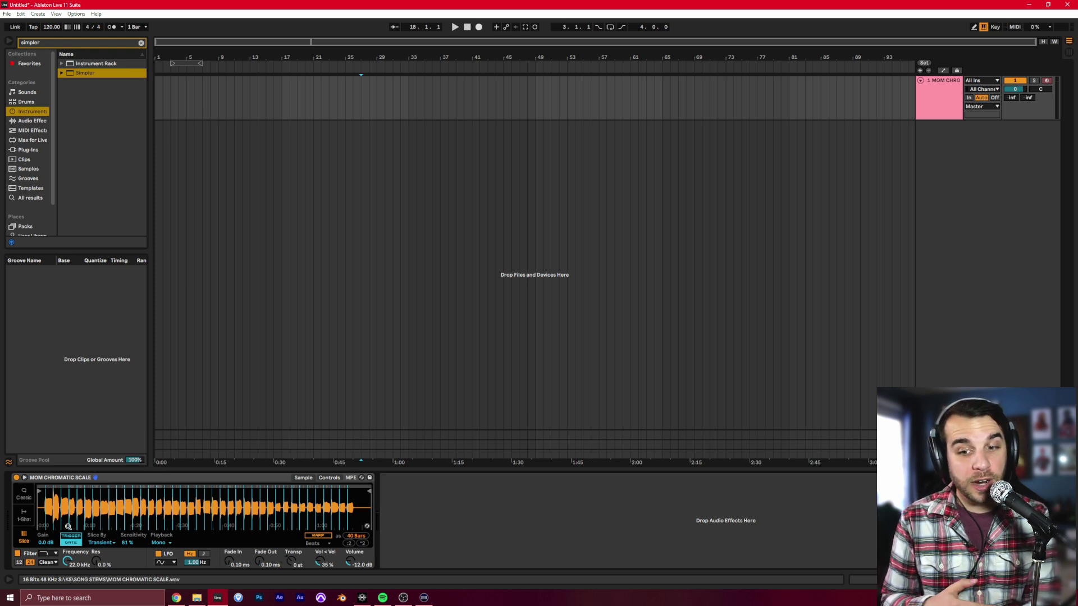
pyautogui.click(207, 291)
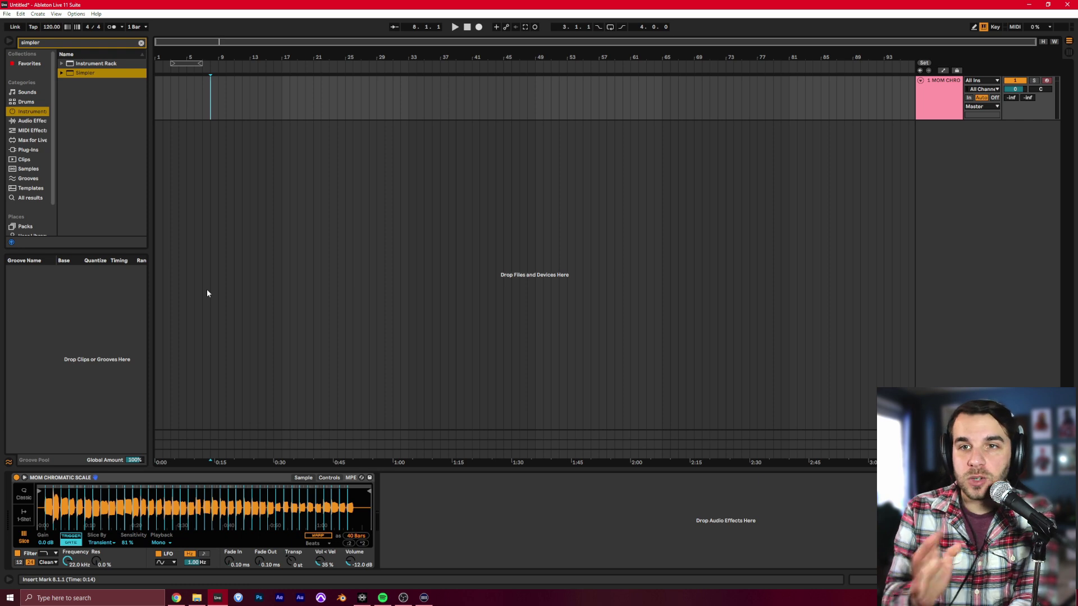
# Step: Add an E-Piano Basic track from Sounds, arm it and play a test note
pyautogui.click(27, 92)
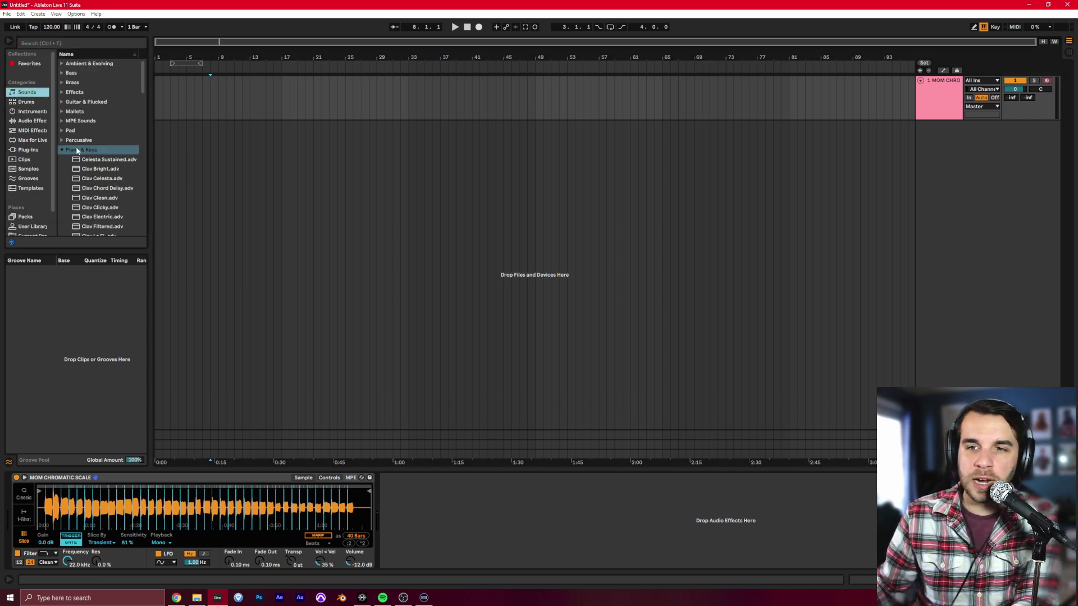
pyautogui.moveTo(140, 75); pyautogui.dragTo(331, 157)
pyautogui.moveTo(262, 174); pyautogui.dragTo(262, 174)
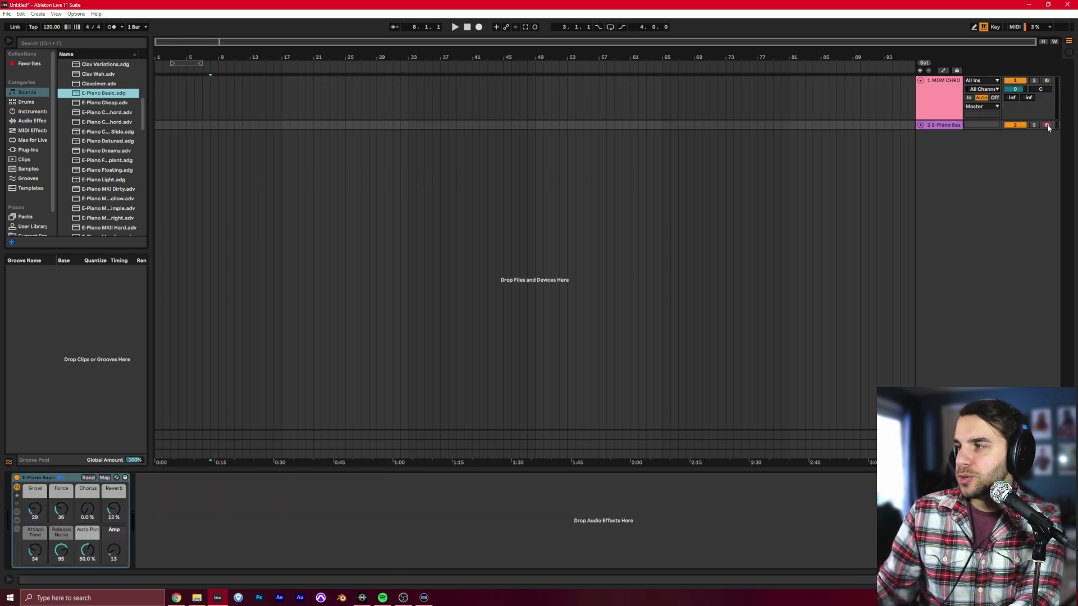
pyautogui.click(1047, 126)
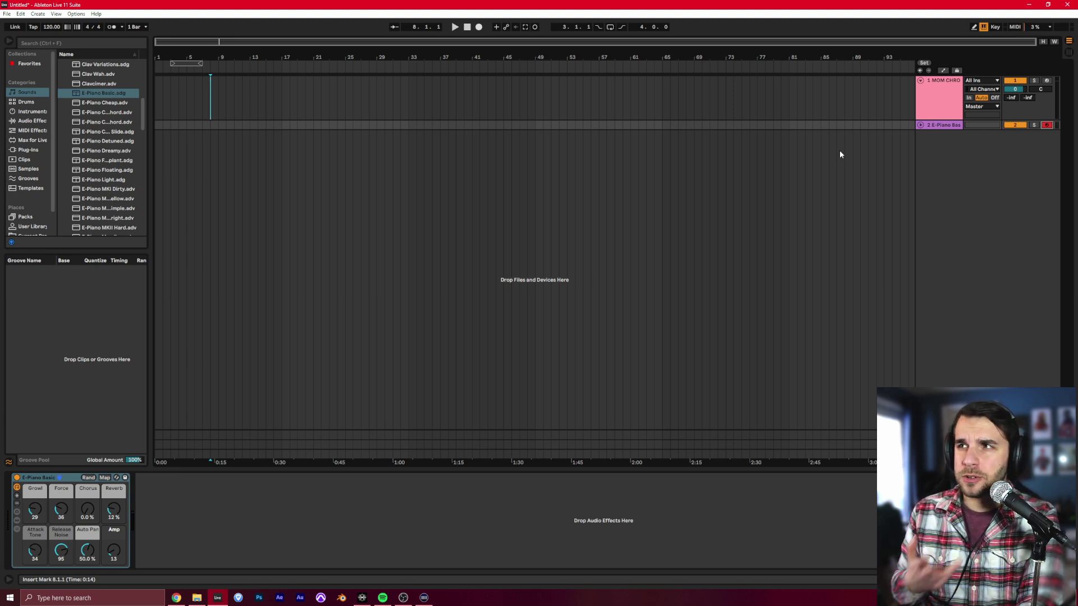
pyautogui.press('a')
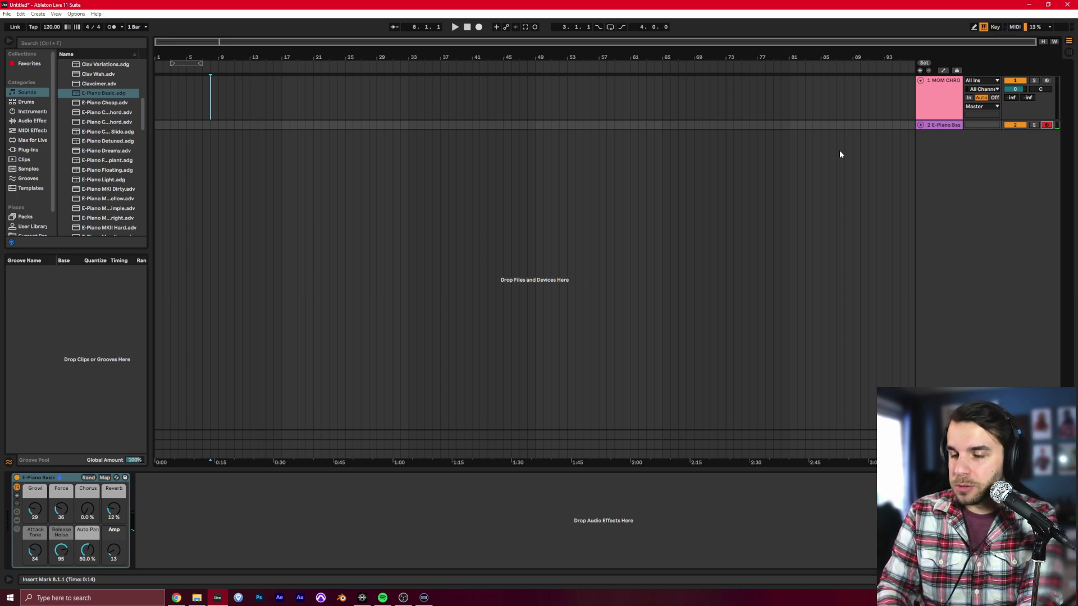
# Step: Confirm computer keyboard input, then compare E-Piano and chromatic scale by alternately arming each track
pyautogui.click(76, 14)
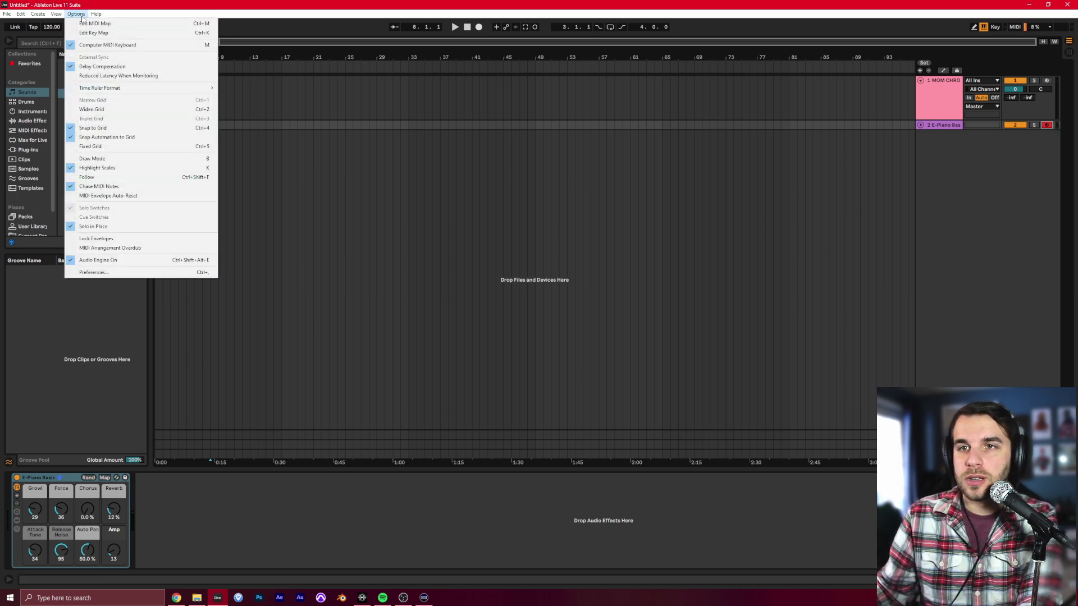
pyautogui.click(270, 18)
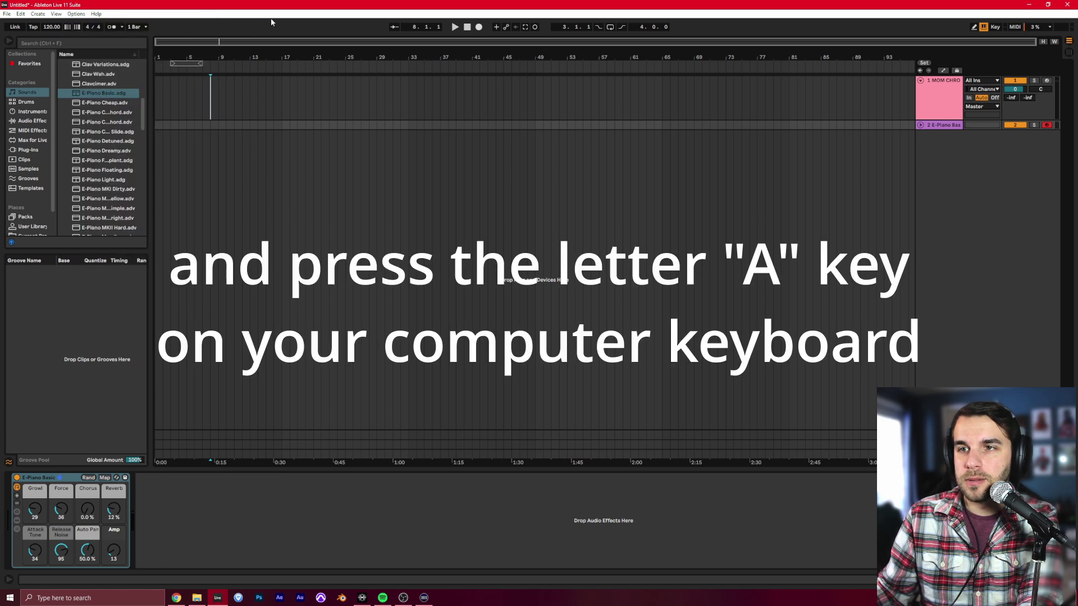
pyautogui.press('a')
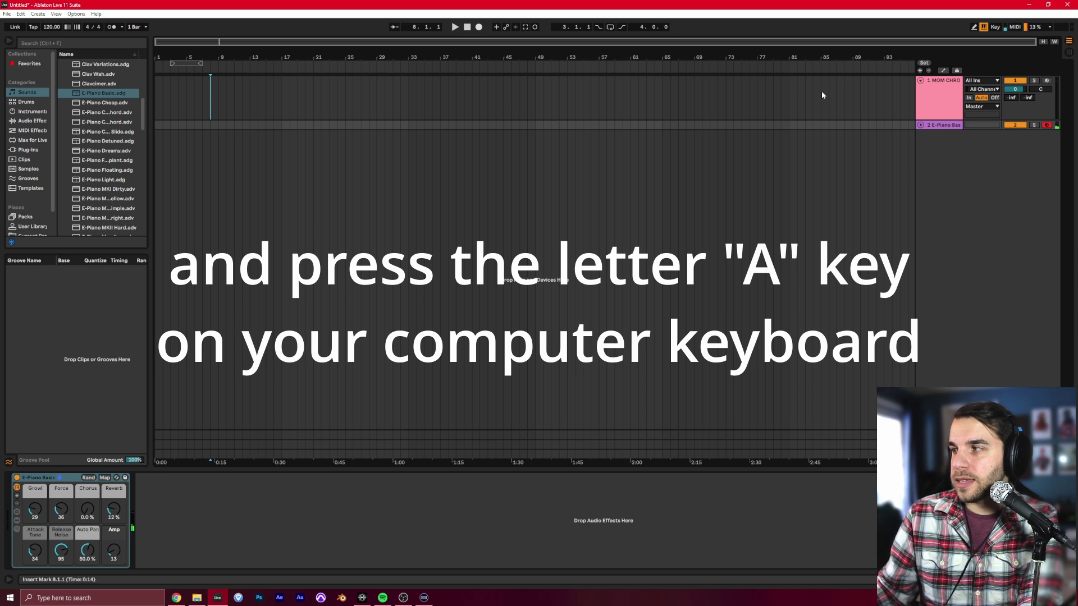
pyautogui.click(1047, 81)
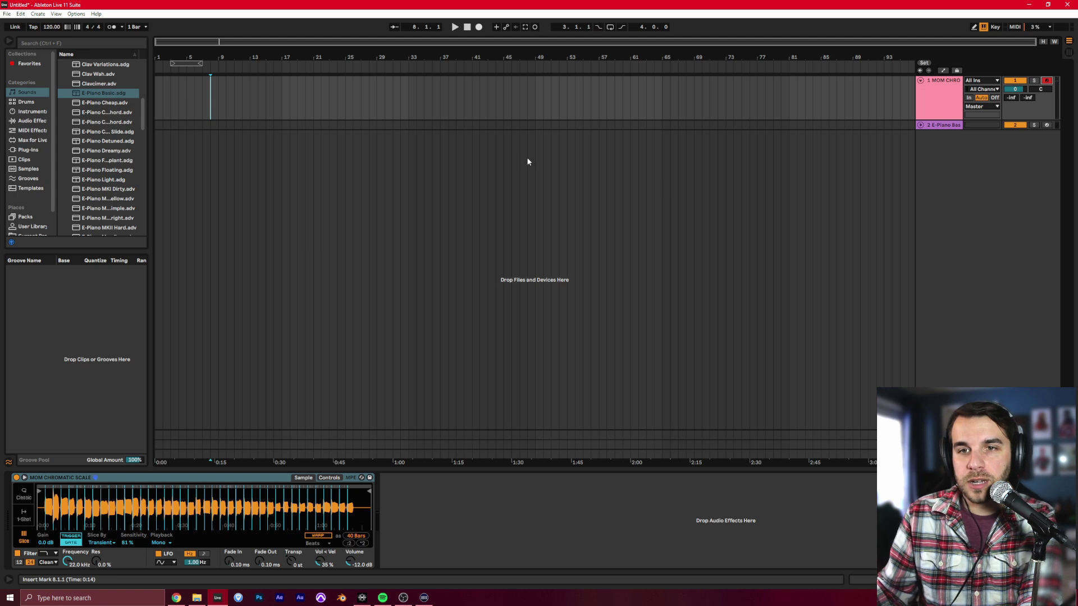
pyautogui.click(1046, 125)
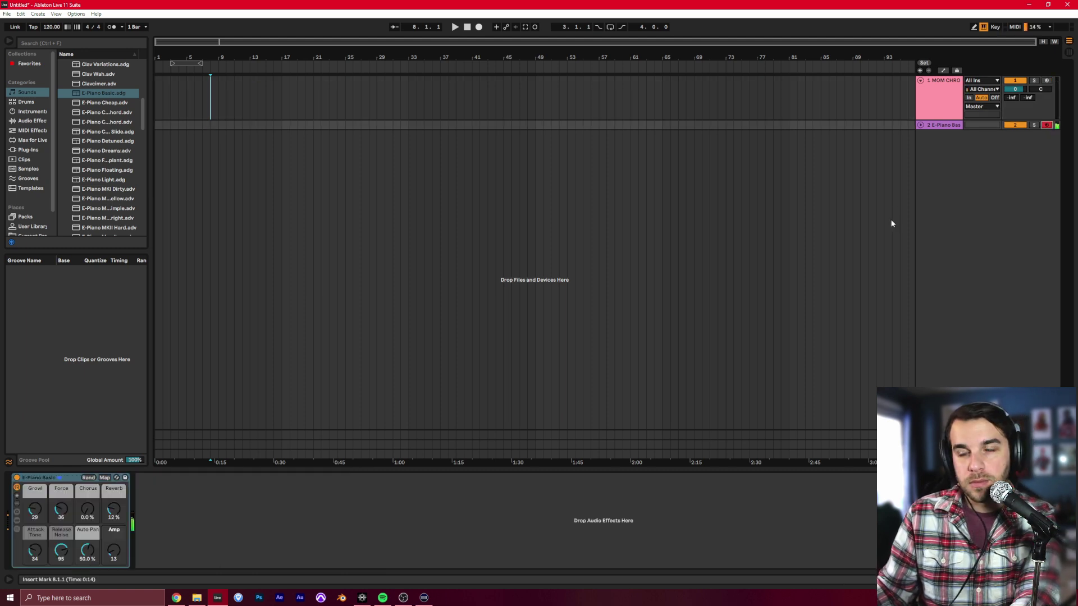
pyautogui.click(1046, 80)
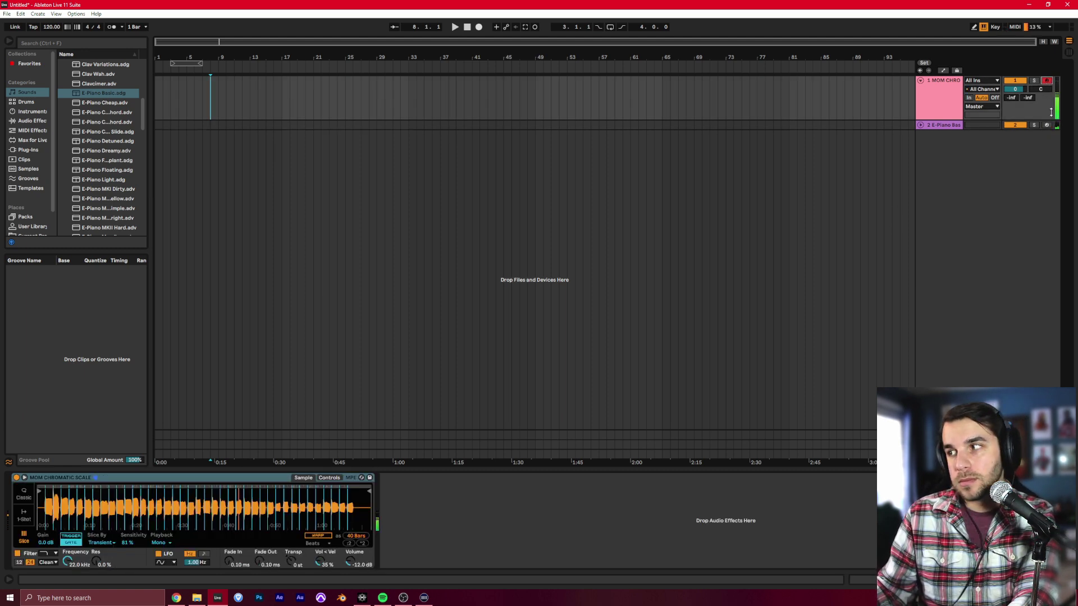
pyautogui.click(1047, 126)
pyautogui.click(1046, 80)
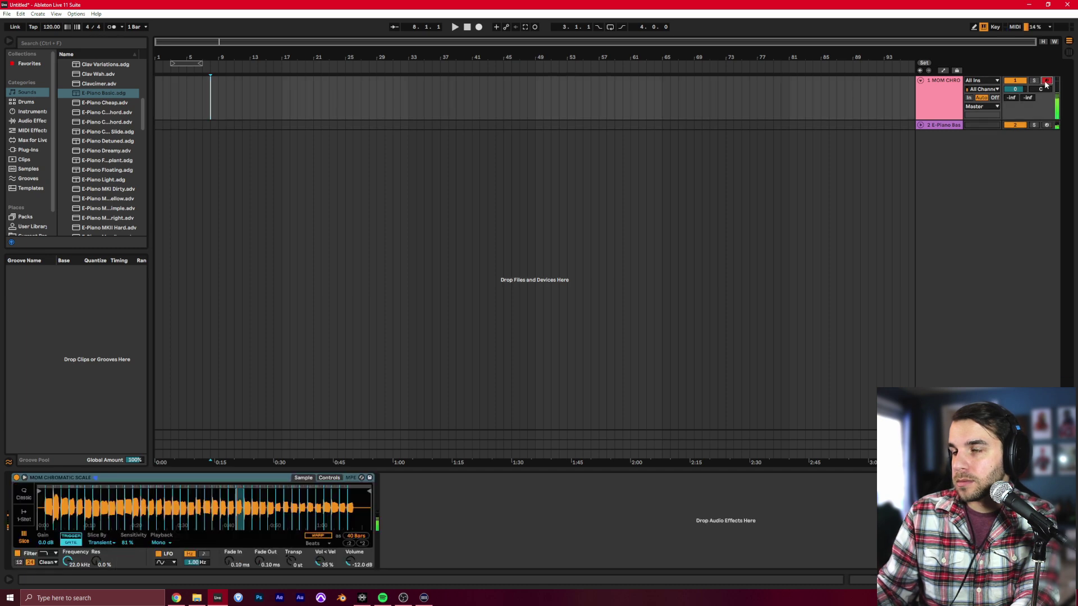
pyautogui.click(456, 124)
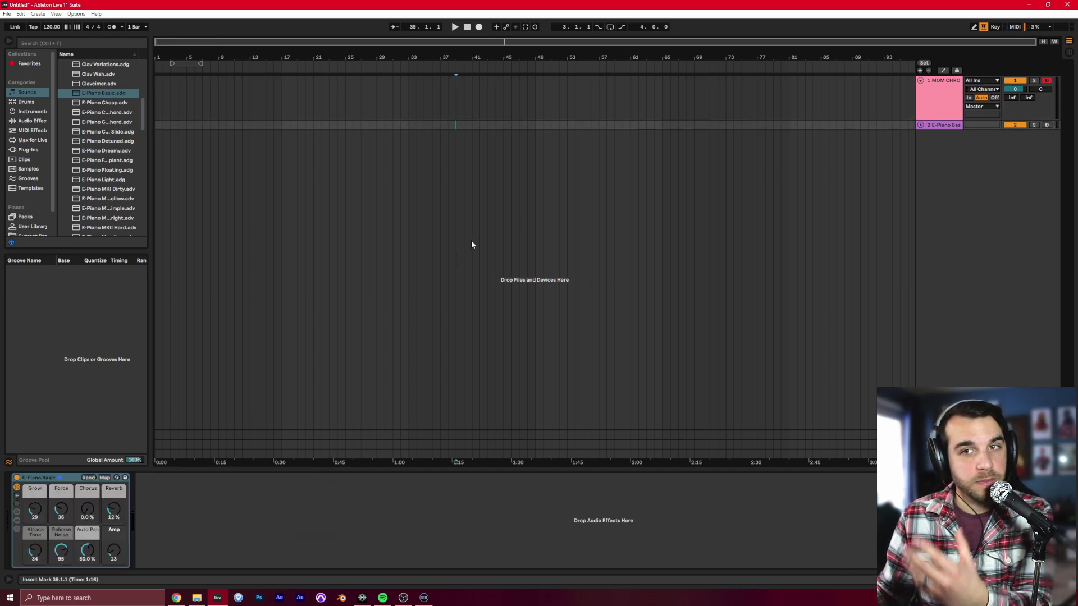
# Step: Drag Tuner from Audio Effects > Utilities onto the chromatic scale track after Simpler
pyautogui.click(31, 121)
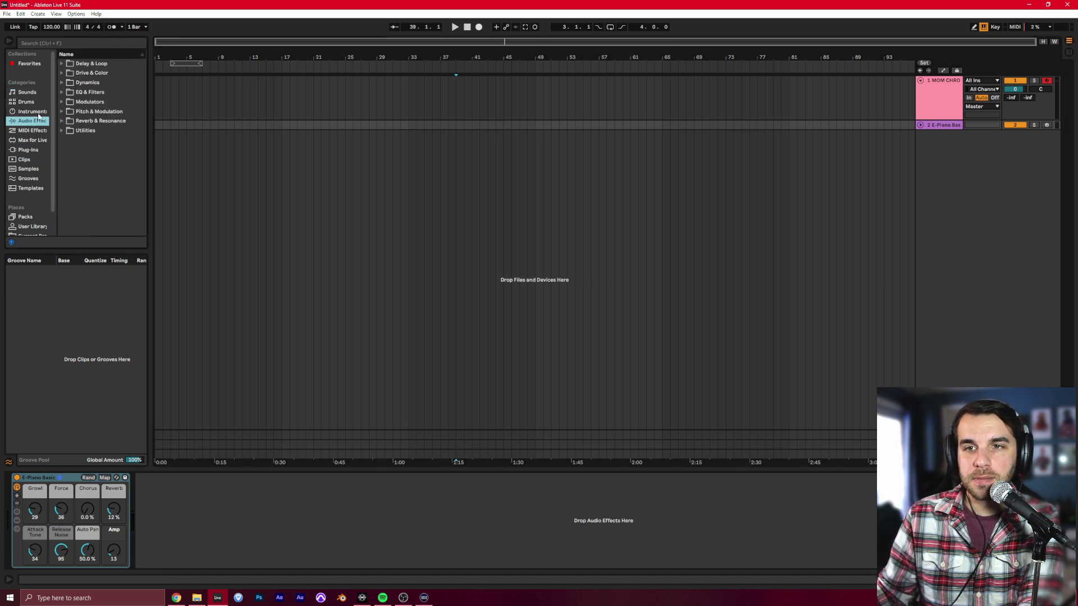
pyautogui.click(61, 130)
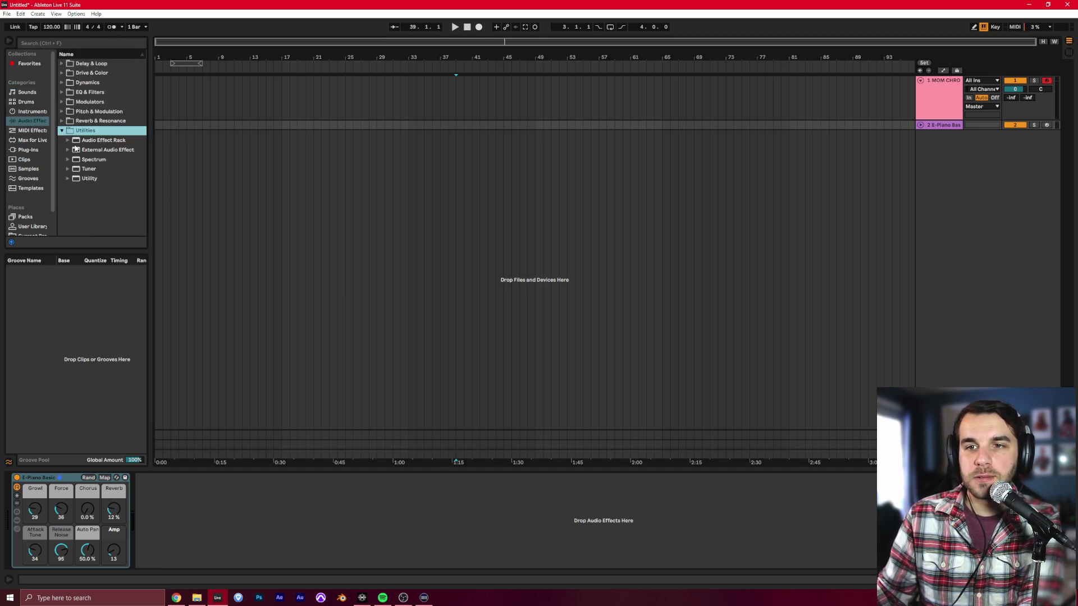
pyautogui.moveTo(81, 169); pyautogui.dragTo(219, 87)
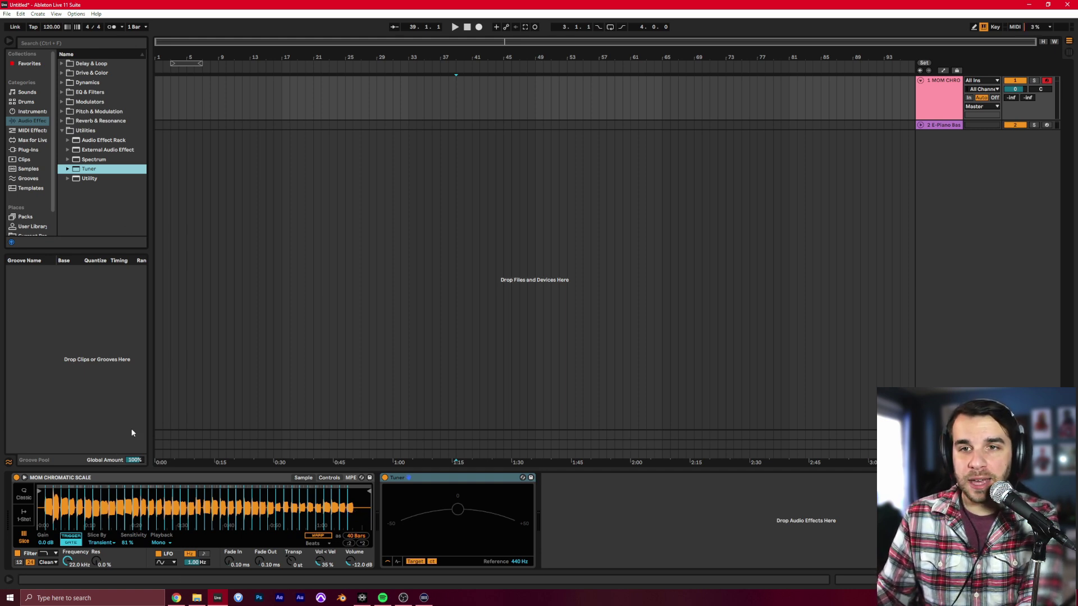
# Step: Insert the Pitch MIDI effect in front of the Simpler
pyautogui.click(31, 132)
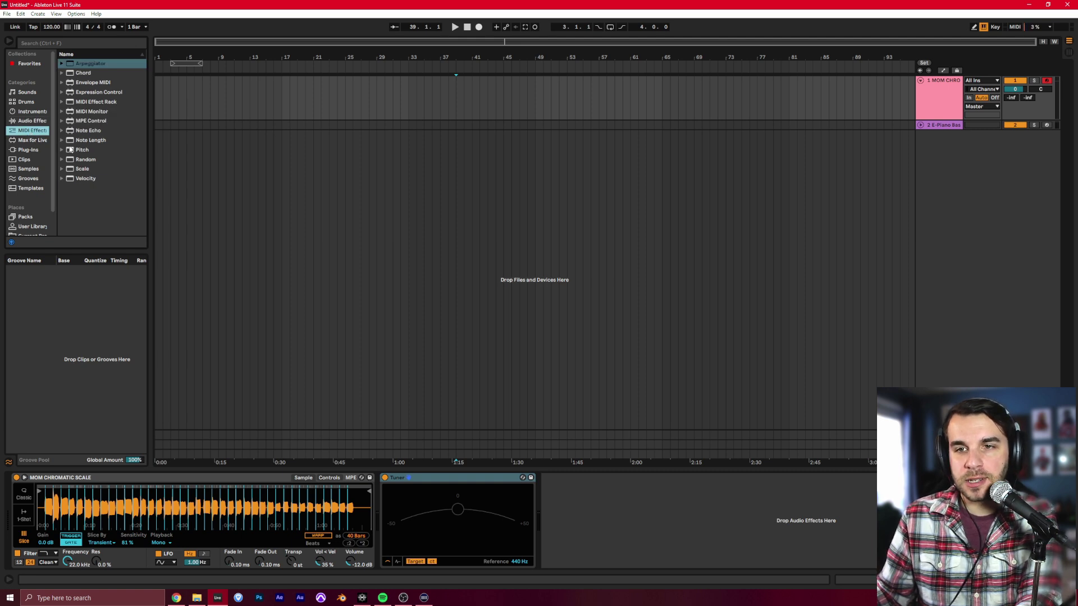
pyautogui.click(71, 150)
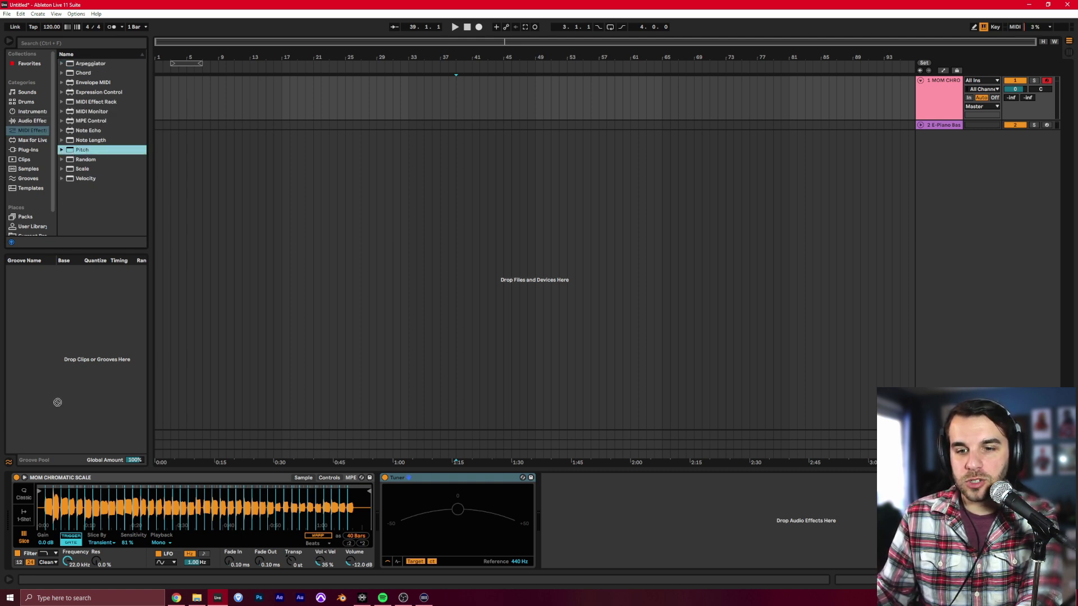
pyautogui.moveTo(58, 402); pyautogui.dragTo(21, 497)
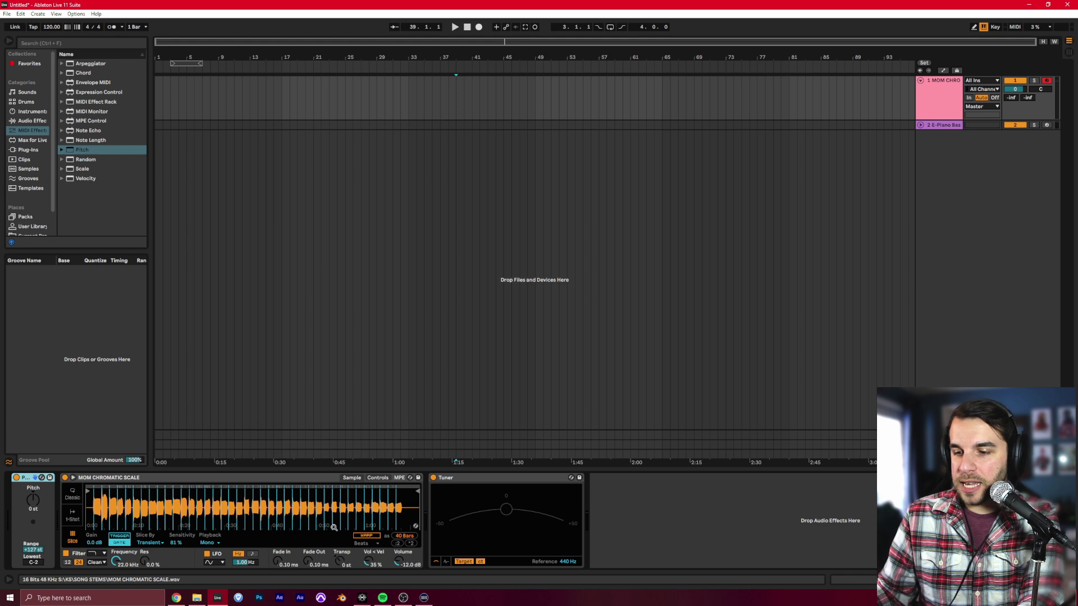
# Step: Set Simpler's Transp to +3 st in Controls, back to the Sample view, then select the E-Piano track
pyautogui.click(374, 479)
pyautogui.moveTo(371, 536); pyautogui.dragTo(361, 514)
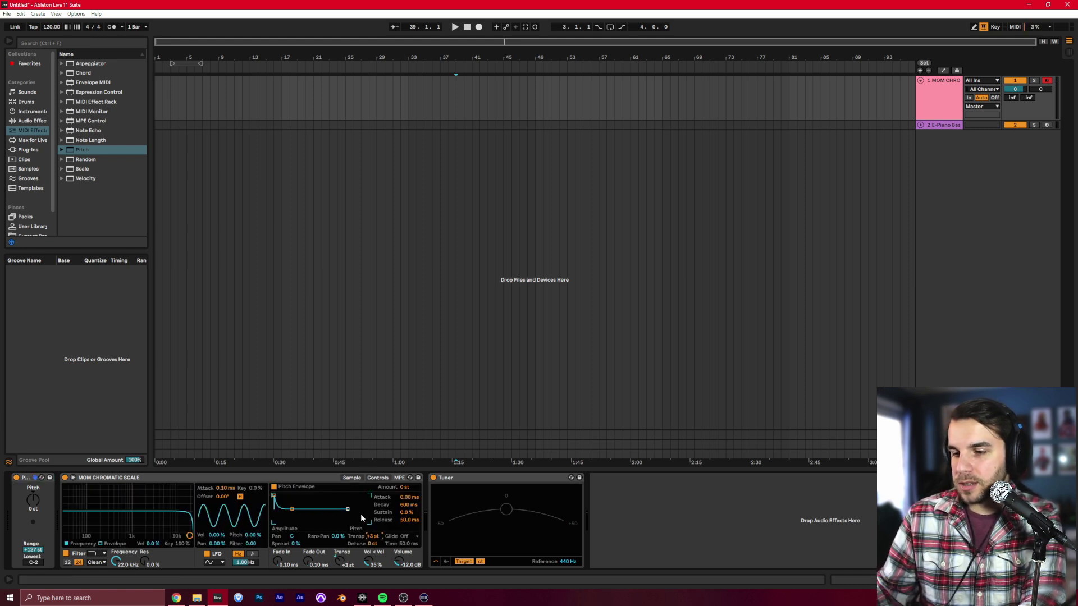
pyautogui.click(352, 478)
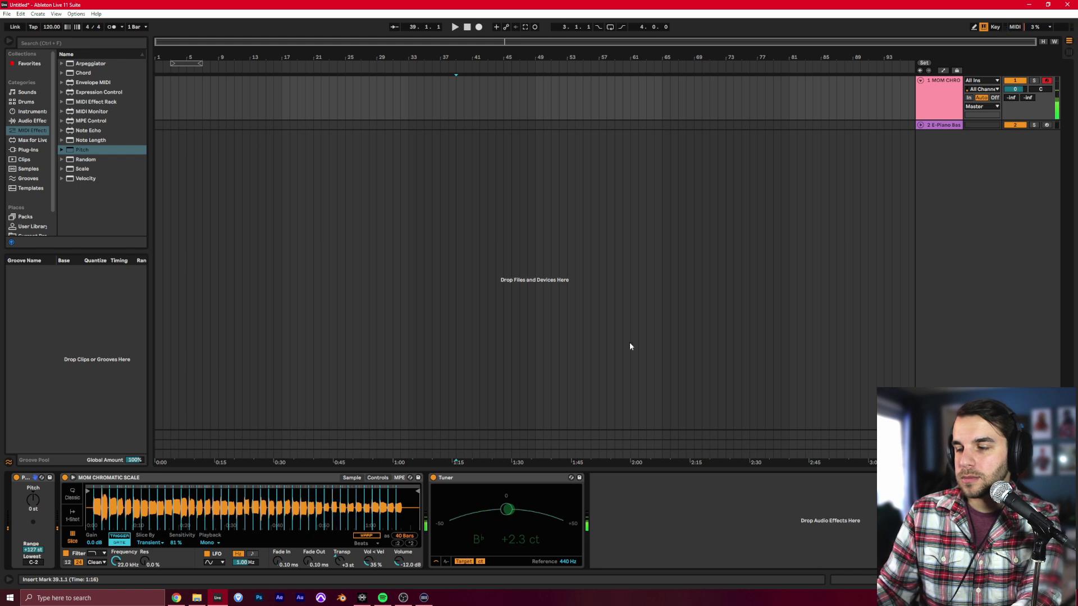
pyautogui.click(943, 125)
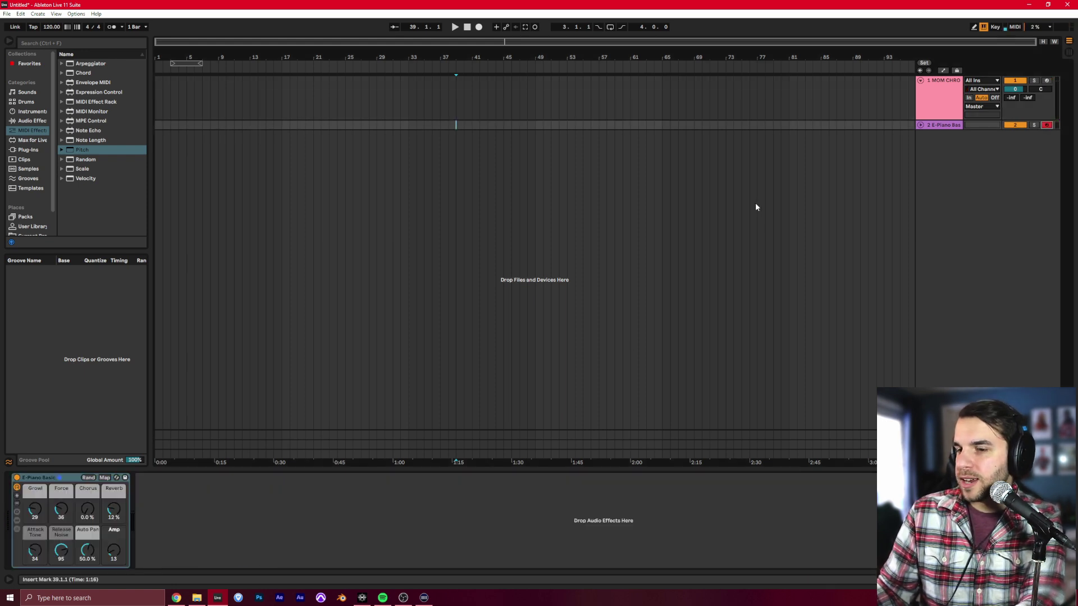
# Step: Compare both tracks' tuning by alternately arming them, ending with E-Piano Basic armed
pyautogui.click(1047, 80)
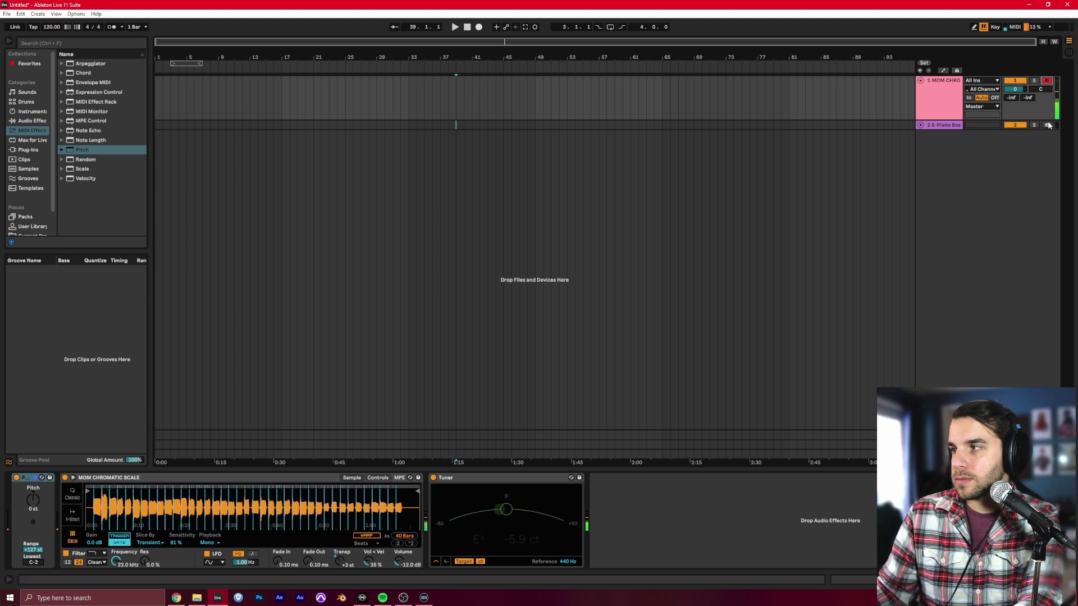
pyautogui.click(1047, 81)
pyautogui.click(1047, 81)
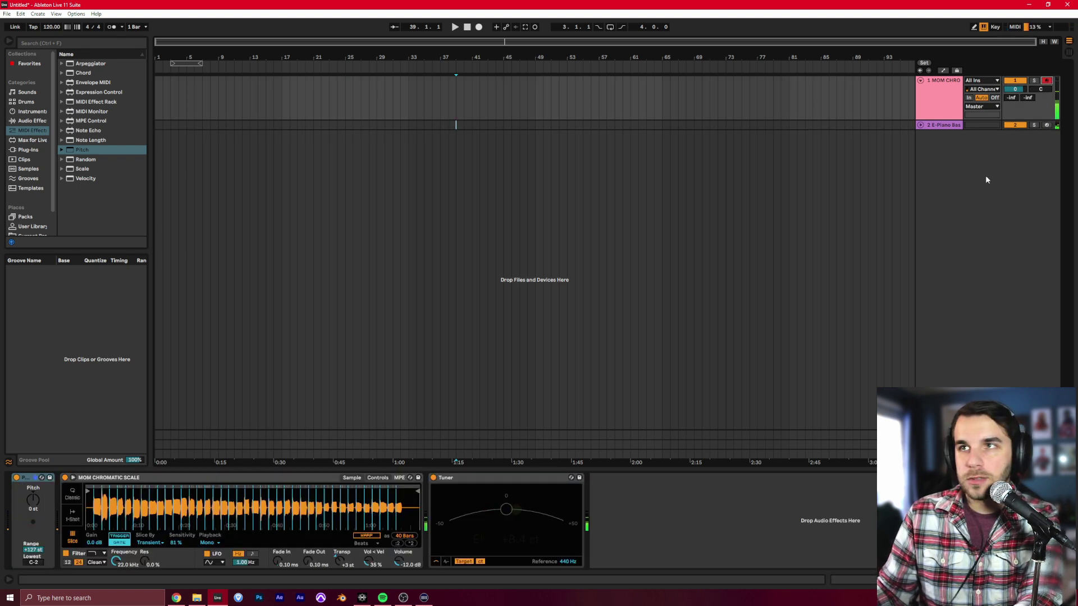
pyautogui.click(1046, 125)
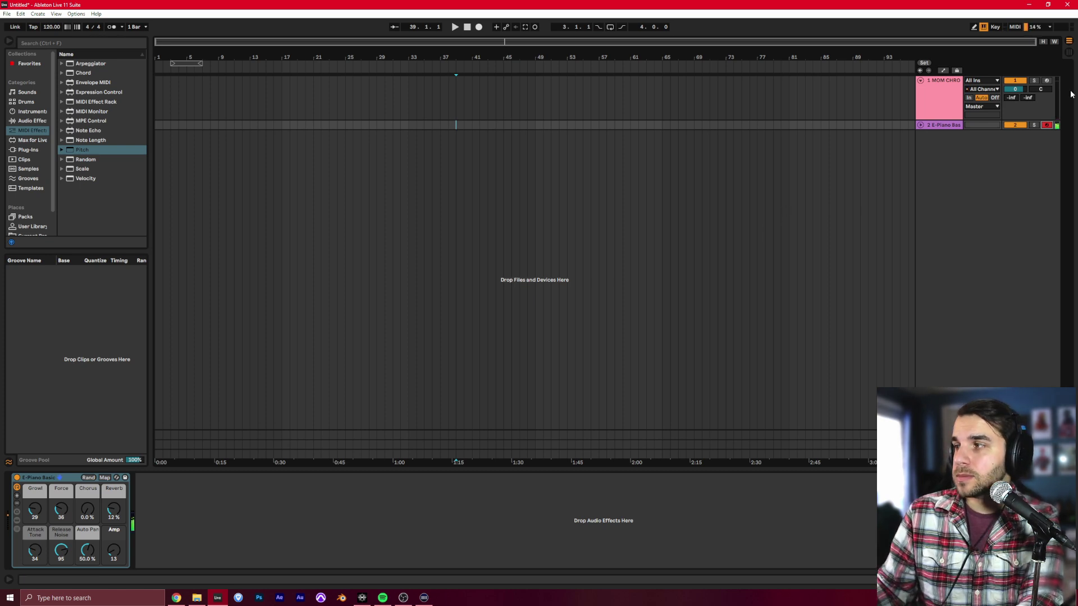
pyautogui.click(1048, 81)
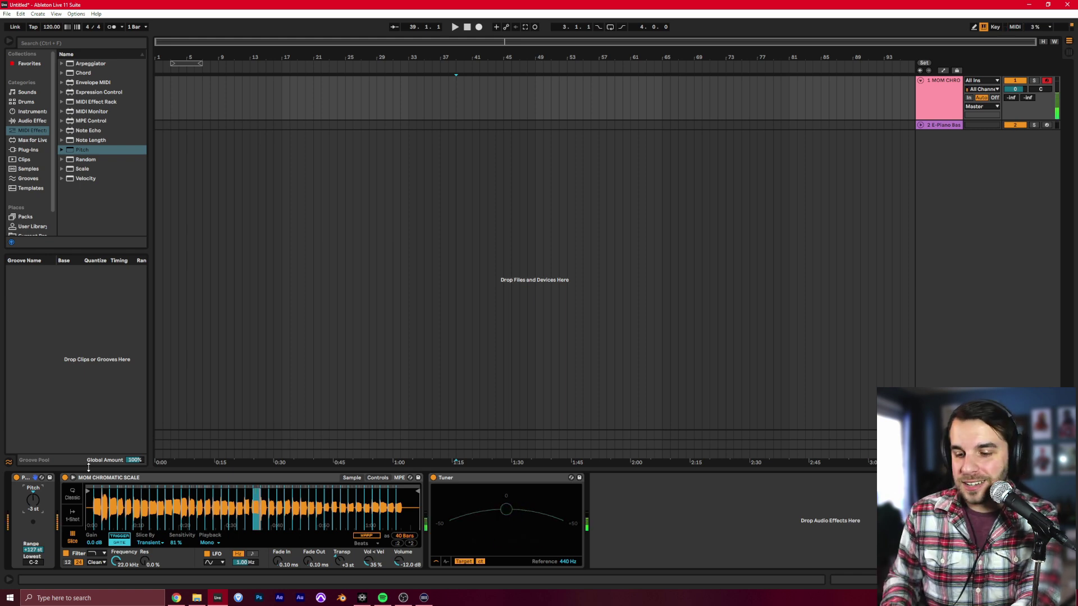
pyautogui.click(1048, 124)
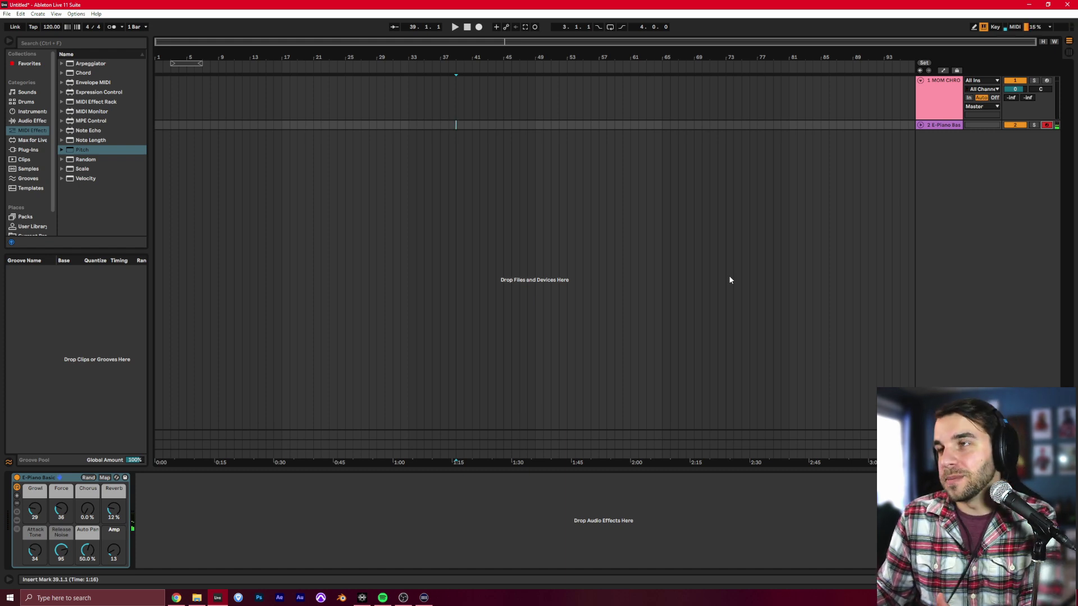
# Step: Select the chromatic scale track to show its Pitch (-3 st), sliced Simpler and Tuner devices
pyautogui.click(934, 93)
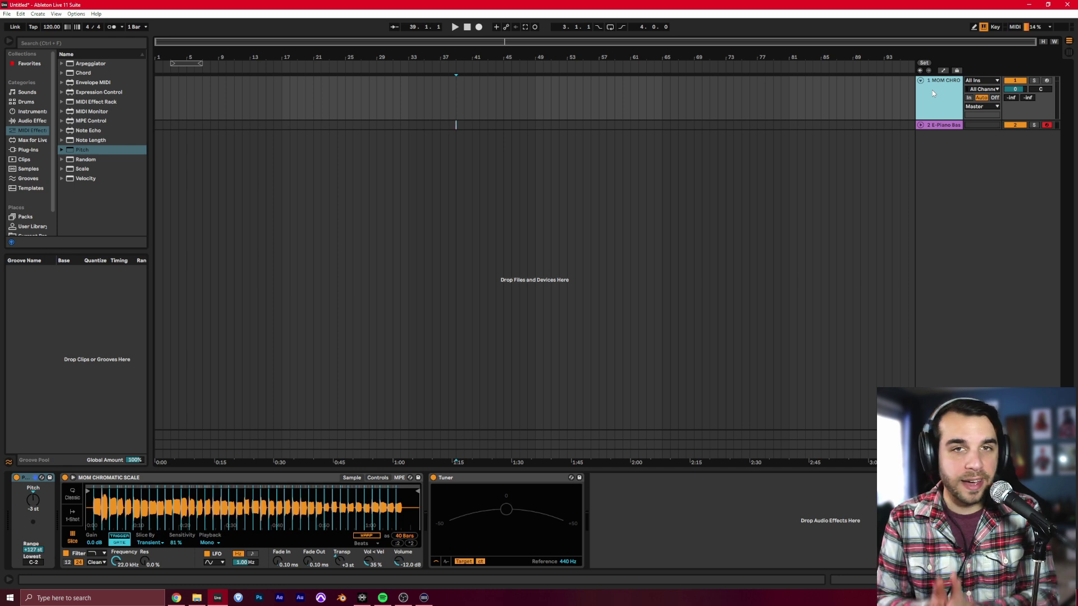